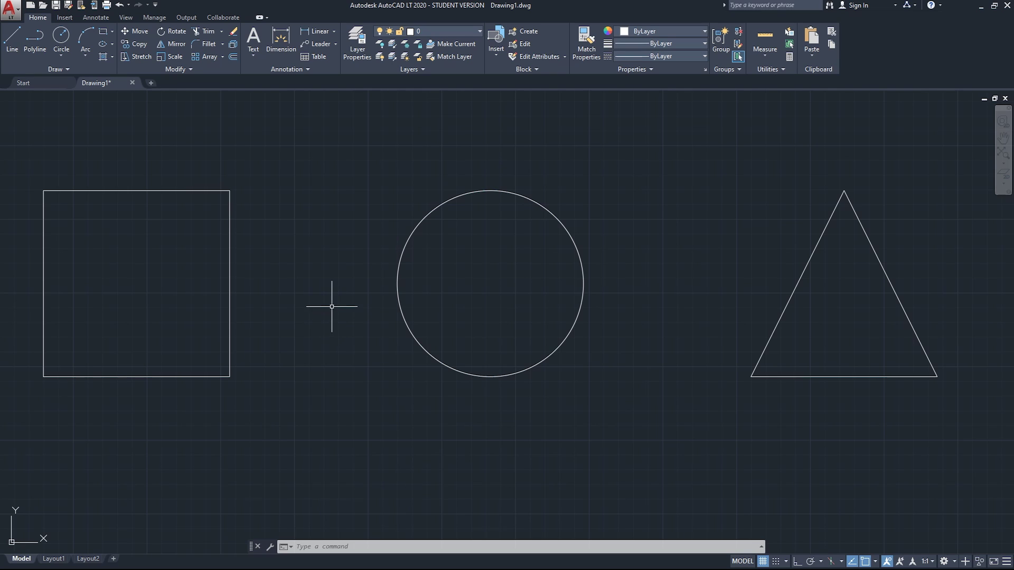
Step: Erase the square with the Erase tool and undo the deletion
{"action": "left_click", "coordinate": [232, 36]}
{"action": "left_click", "coordinate": [253, 172]}
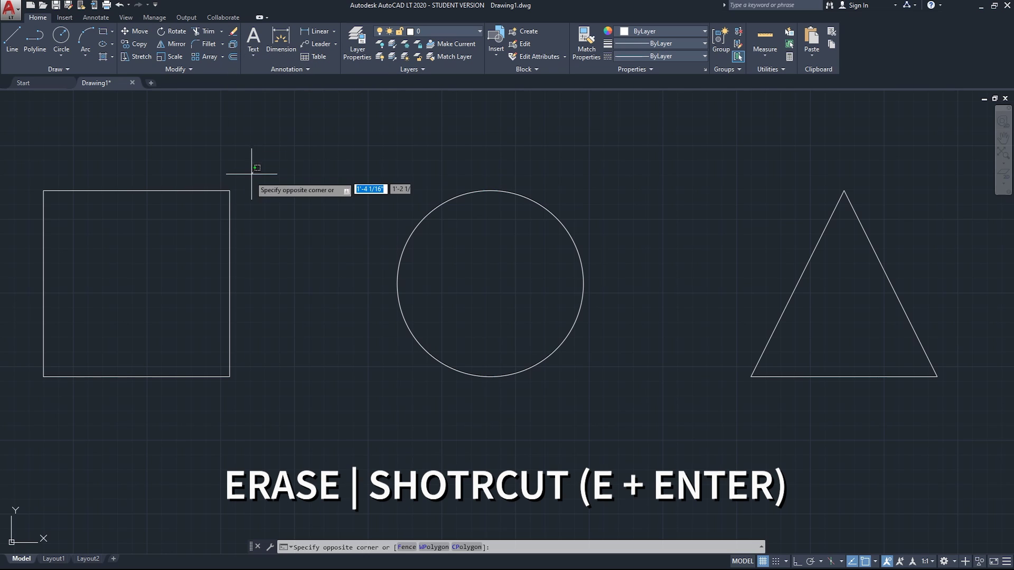
{"action": "left_click", "coordinate": [221, 207]}
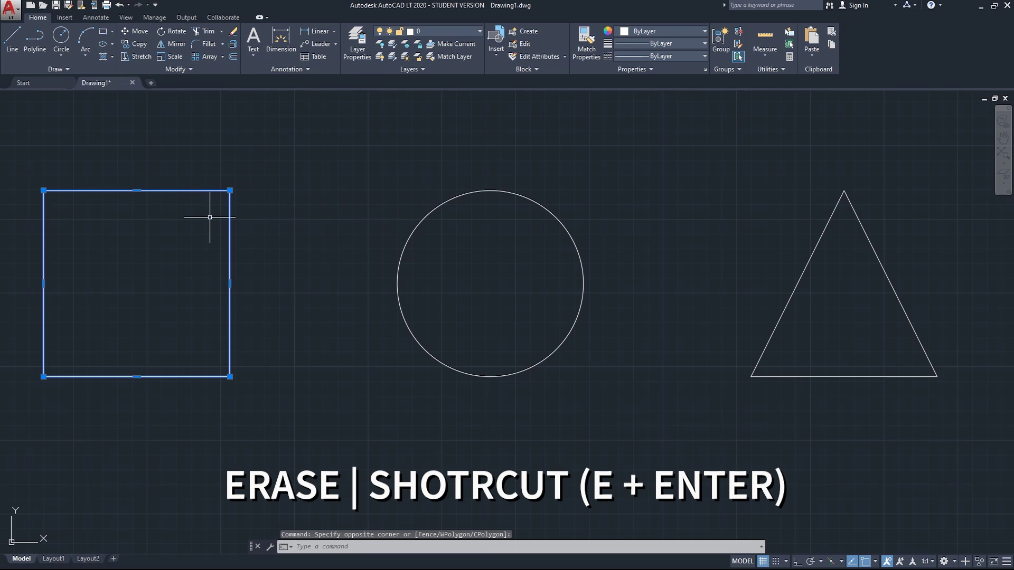
{"action": "left_click", "coordinate": [234, 33]}
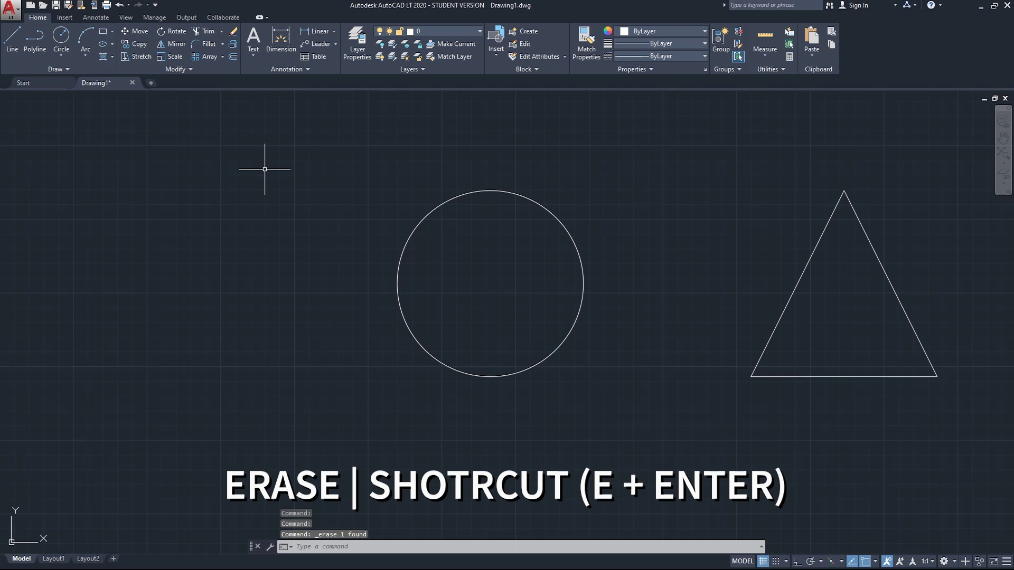
{"action": "key", "text": "ctrl+z"}
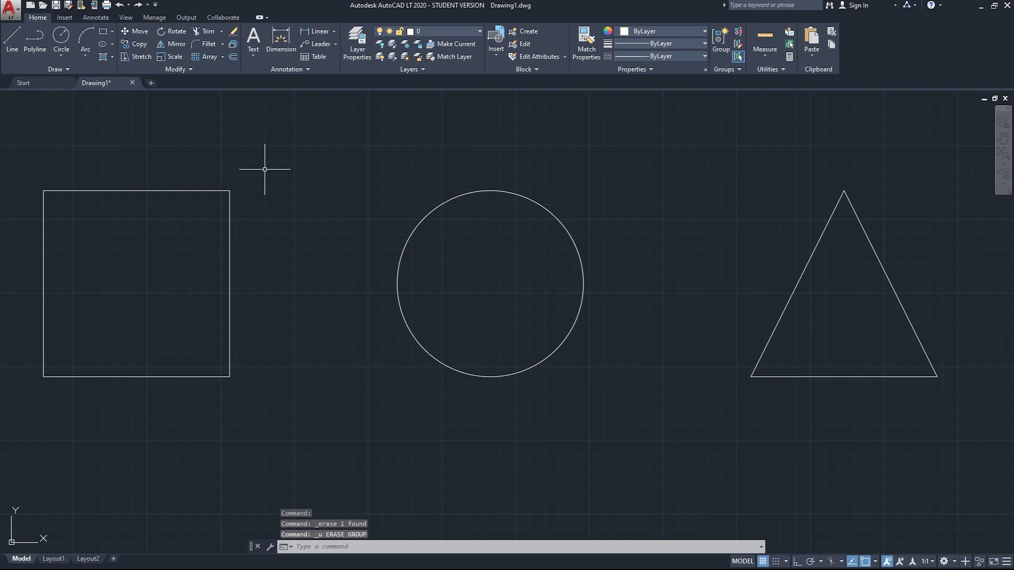
Step: Select the square again, erase it with the E command, and undo the erasure
{"action": "left_click", "coordinate": [267, 163]}
{"action": "left_click", "coordinate": [214, 211]}
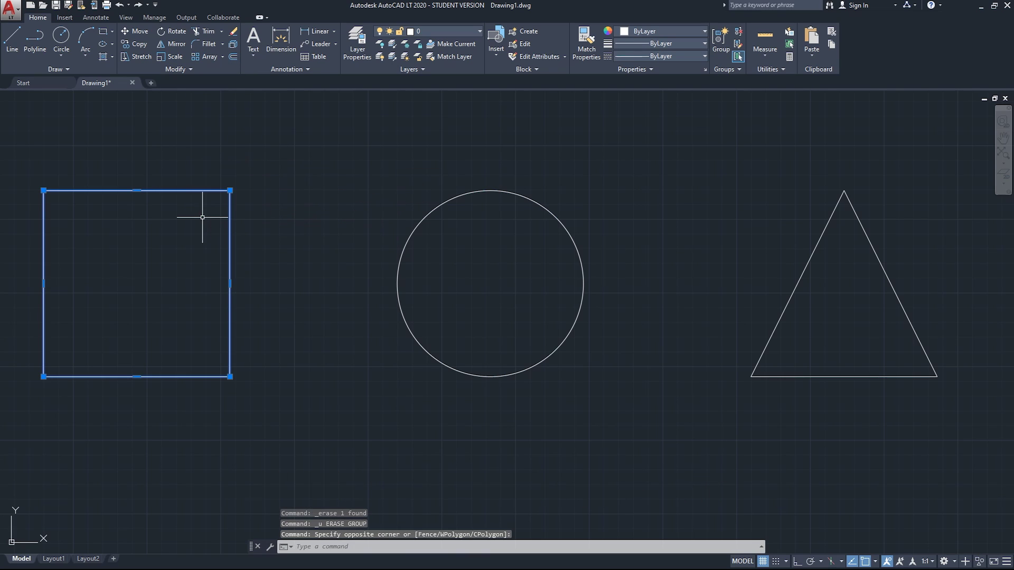
{"action": "type", "text": "E"}
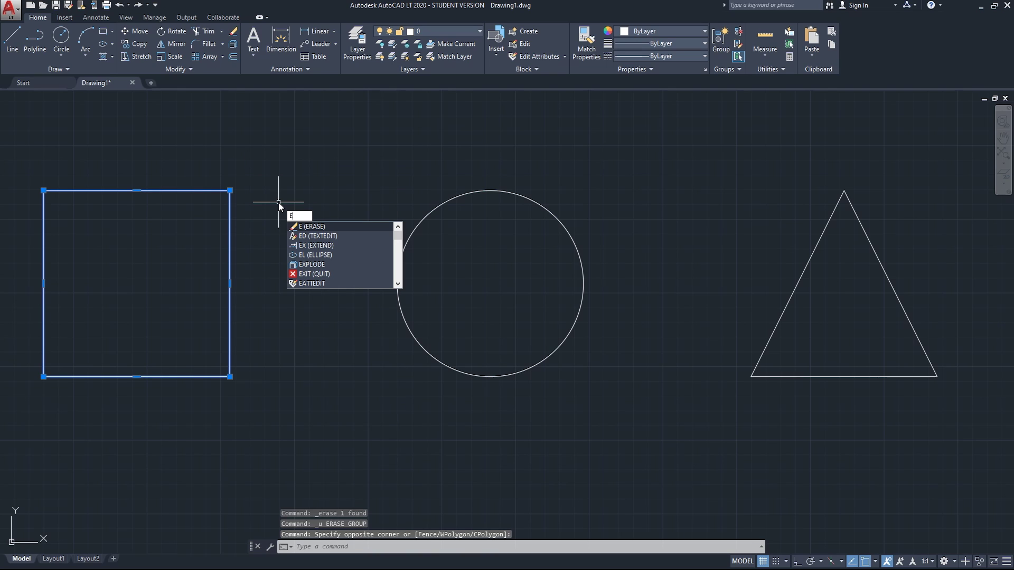
{"action": "key", "text": "Return"}
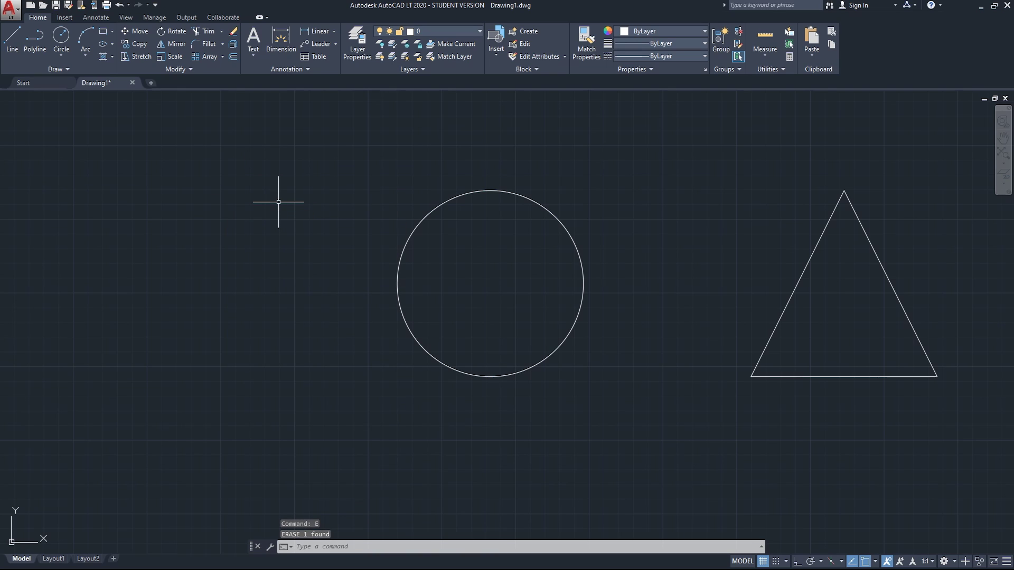
{"action": "key", "text": "ctrl+z"}
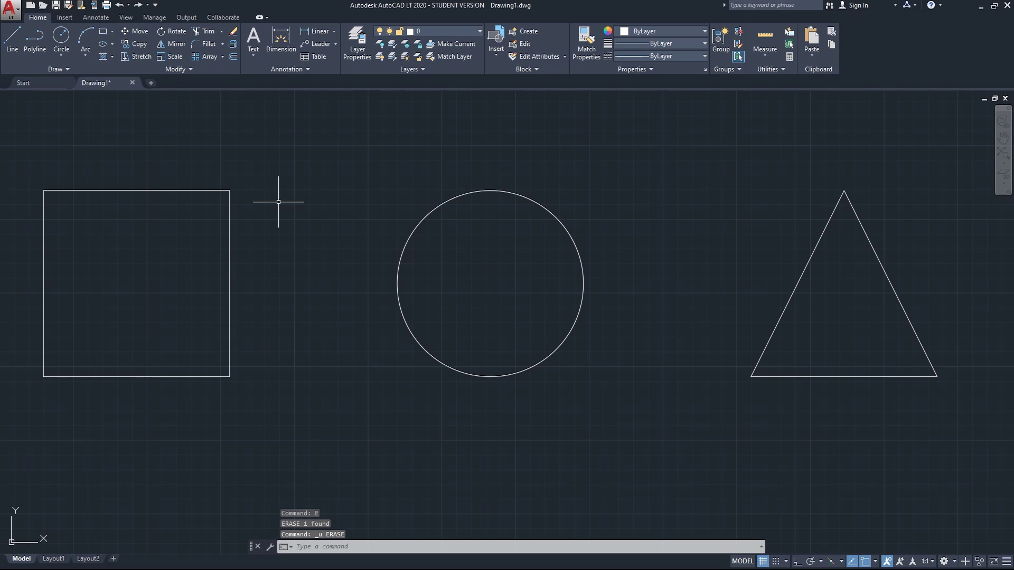
Step: Delete the selected square directly without starting a command, and restore it by undoing
{"action": "left_click", "coordinate": [261, 162]}
{"action": "left_click", "coordinate": [227, 200]}
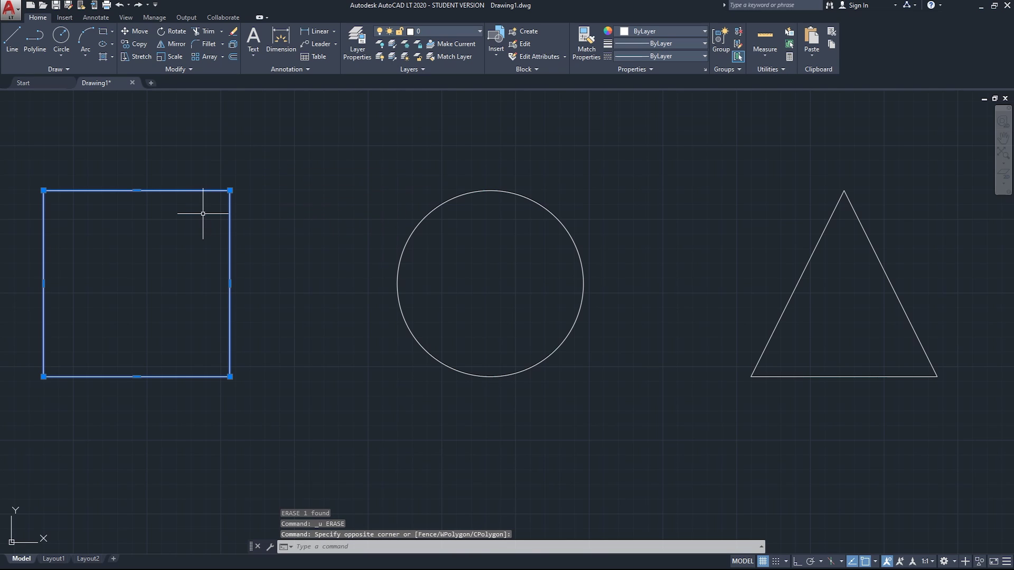
{"action": "key", "text": "Delete"}
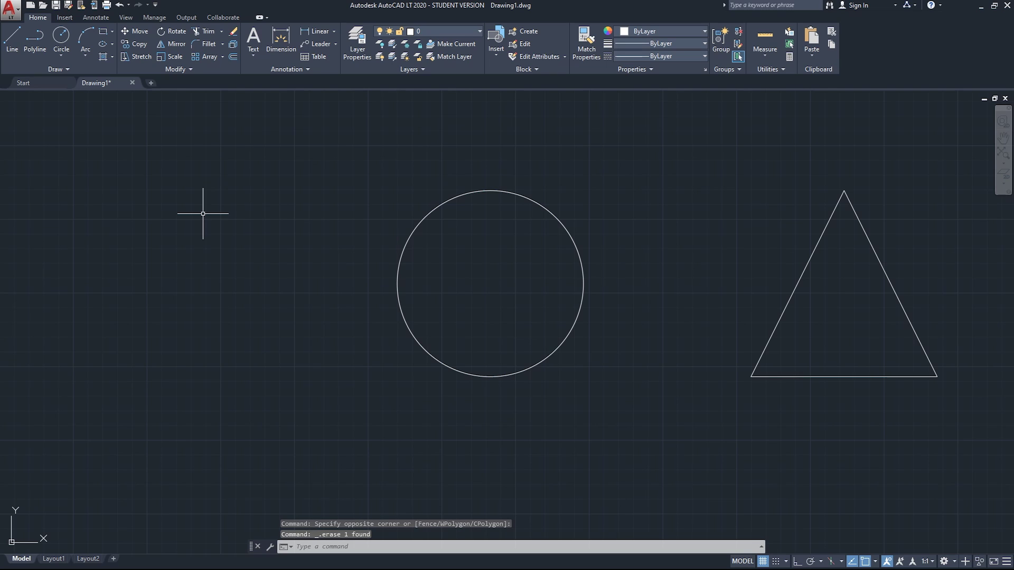
{"action": "key", "text": "ctrl+z"}
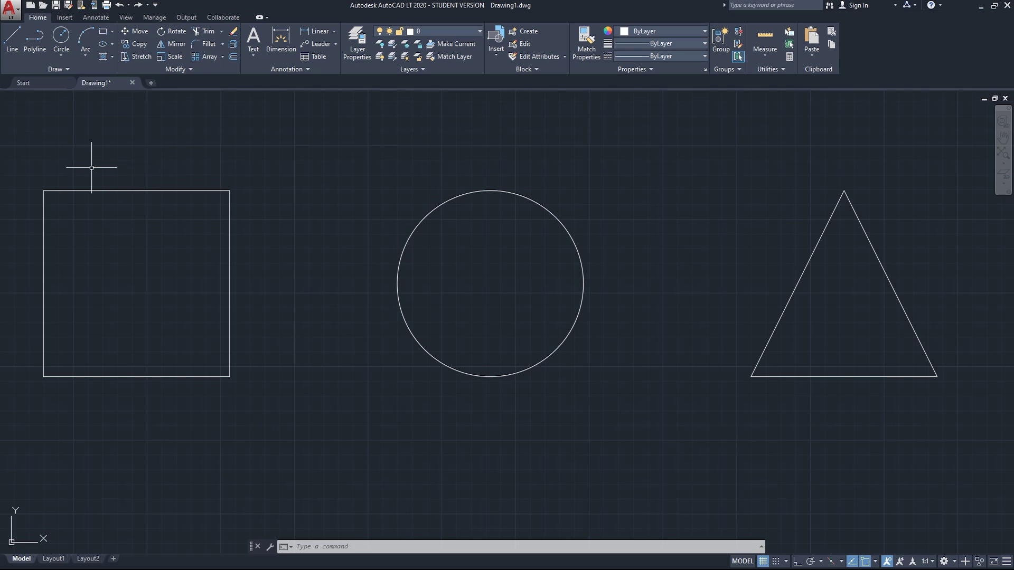
Step: Move the square from its upper-left corner to its original upper-right corner, and undo the move
{"action": "left_click", "coordinate": [15, 165]}
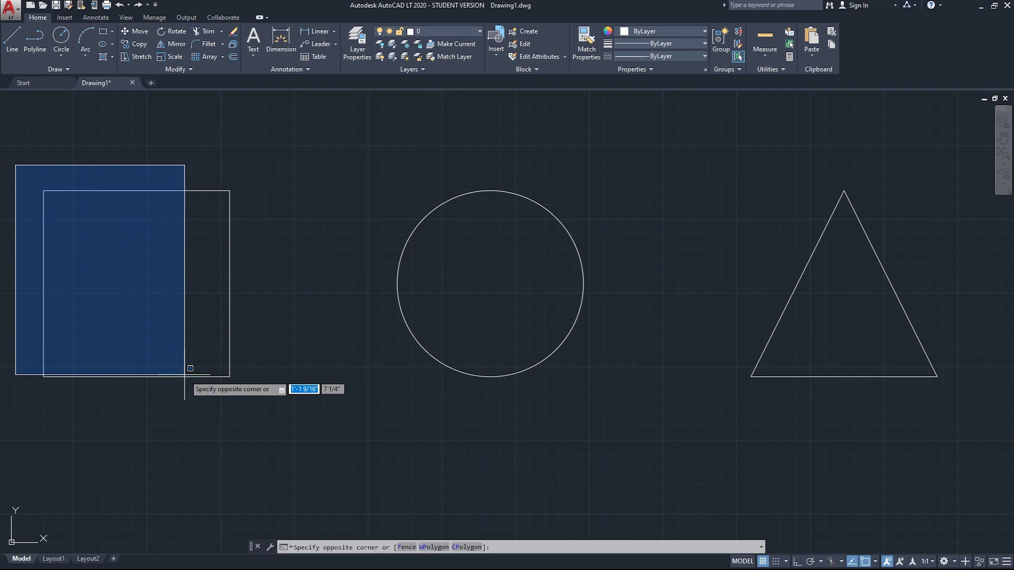
{"action": "left_click", "coordinate": [267, 409]}
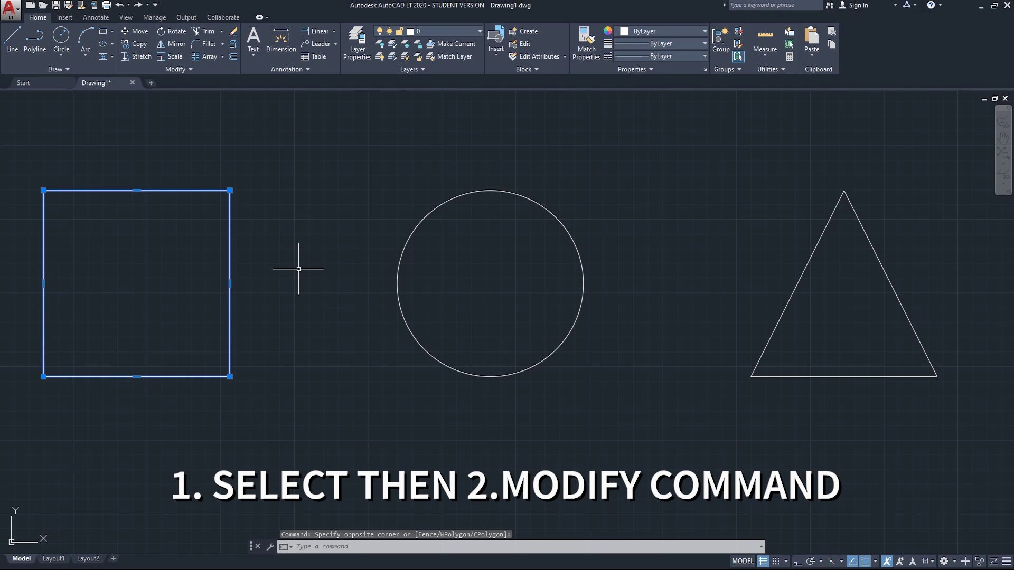
{"action": "left_click", "coordinate": [128, 32]}
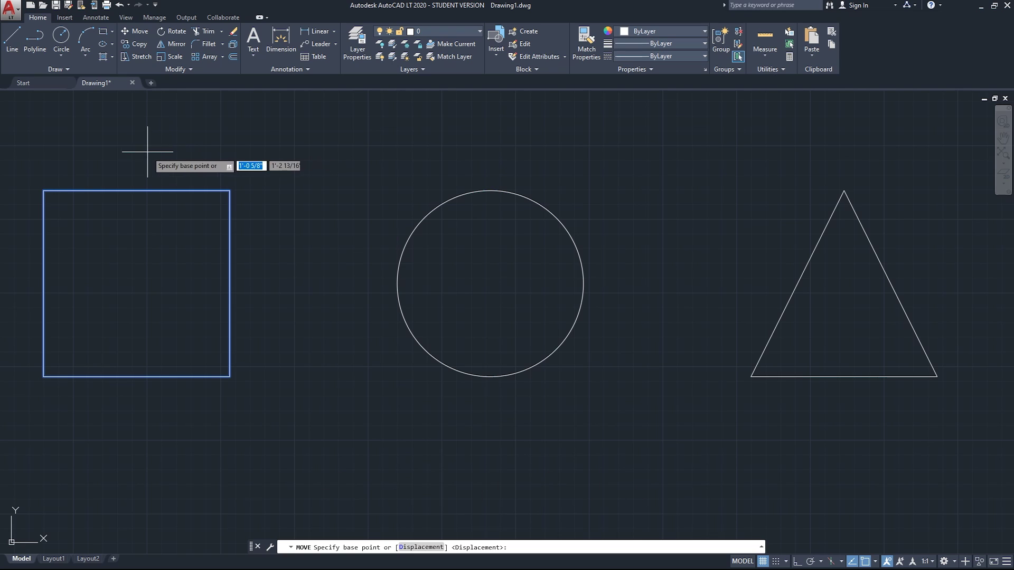
{"action": "left_click", "coordinate": [44, 190]}
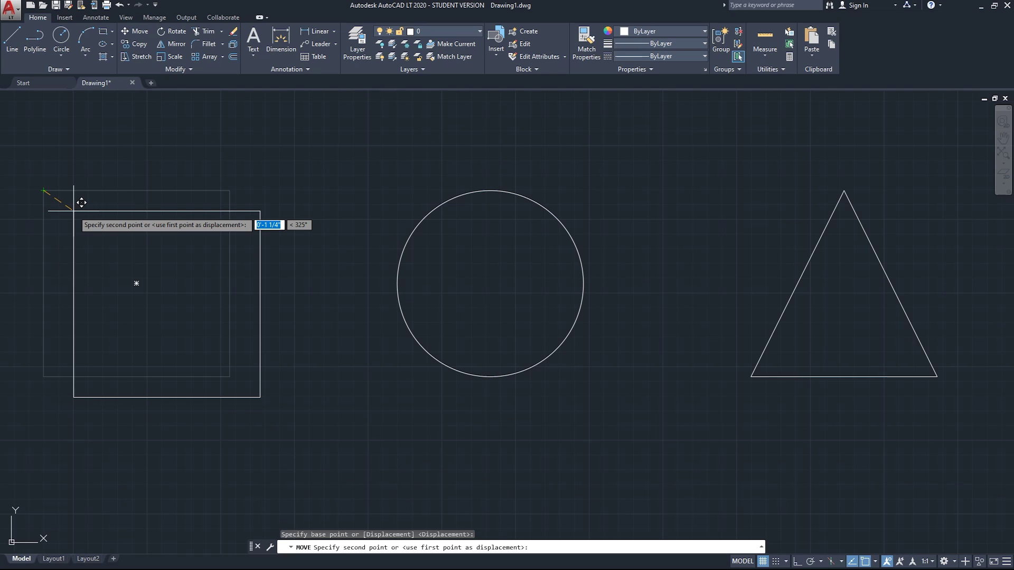
{"action": "left_click", "coordinate": [238, 182]}
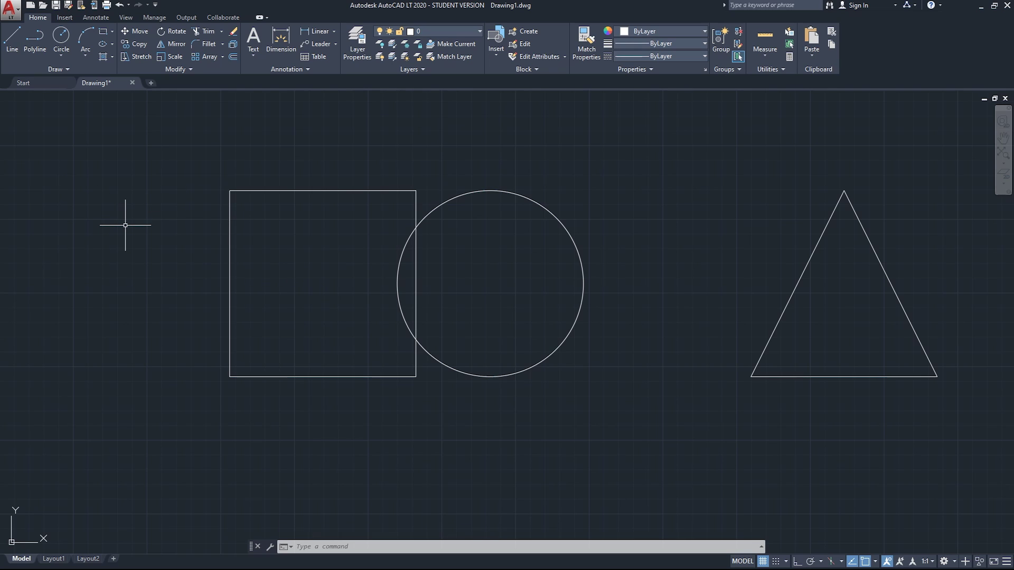
{"action": "key", "text": "ctrl+z"}
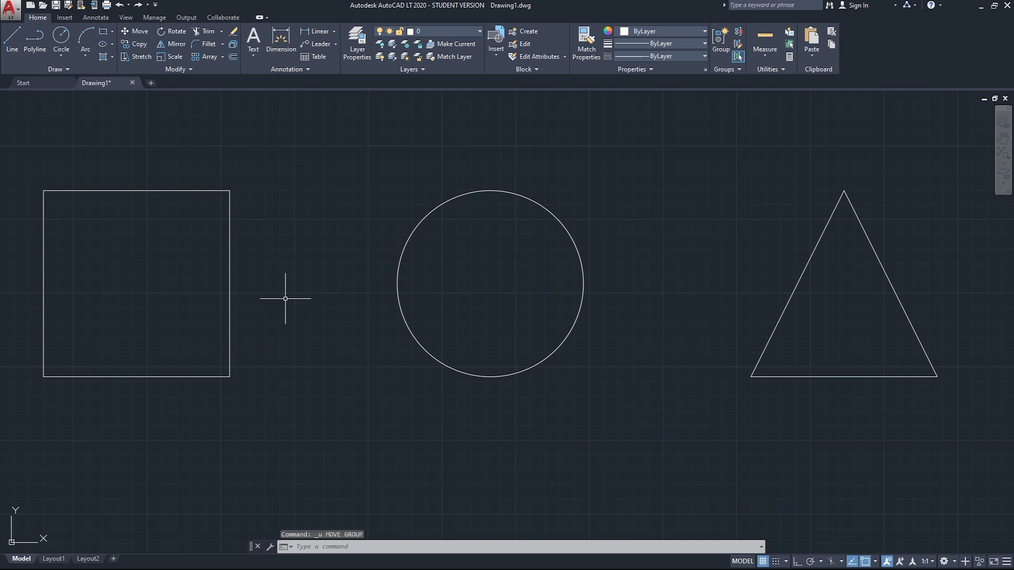
Step: Move the square from its top edge's midpoint to the circle's bottom quadrant
{"action": "left_click", "coordinate": [23, 174]}
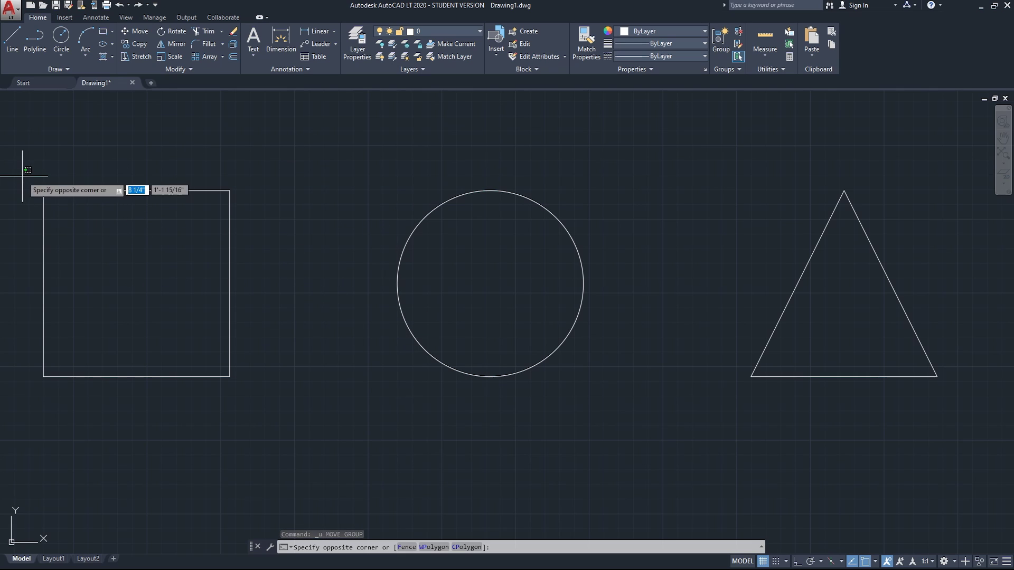
{"action": "left_click", "coordinate": [249, 402]}
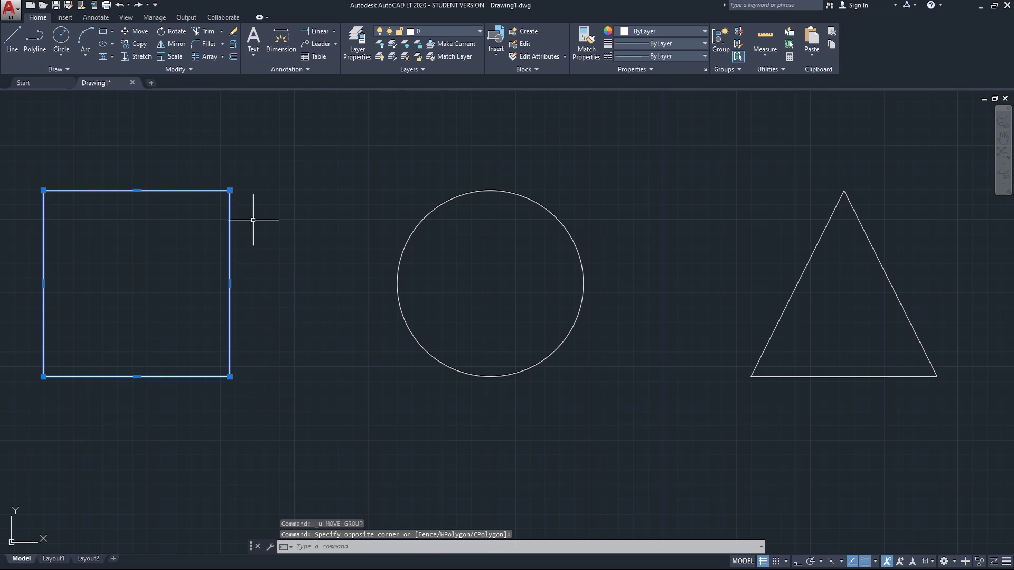
{"action": "type", "text": "M"}
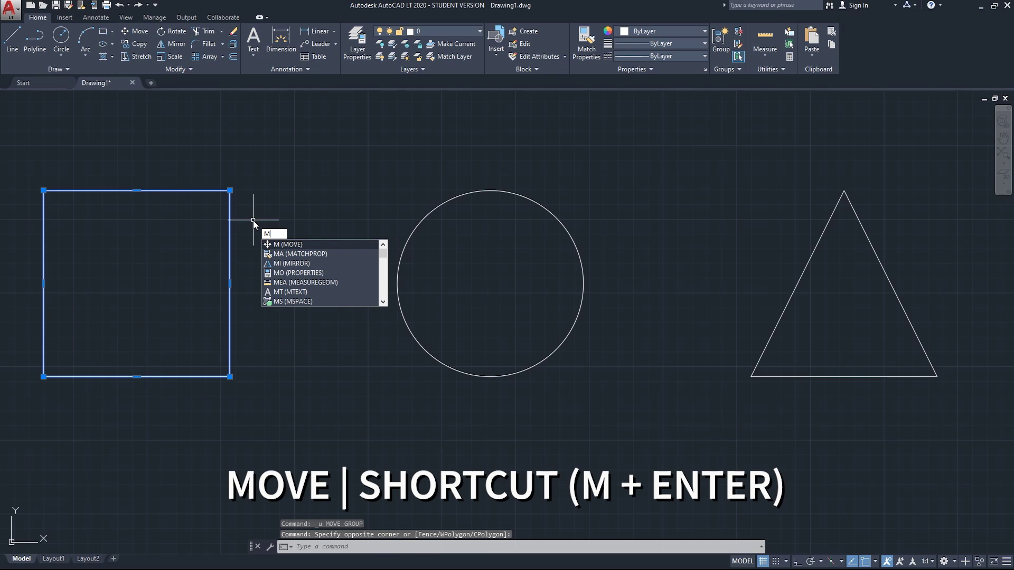
{"action": "key", "text": "Return"}
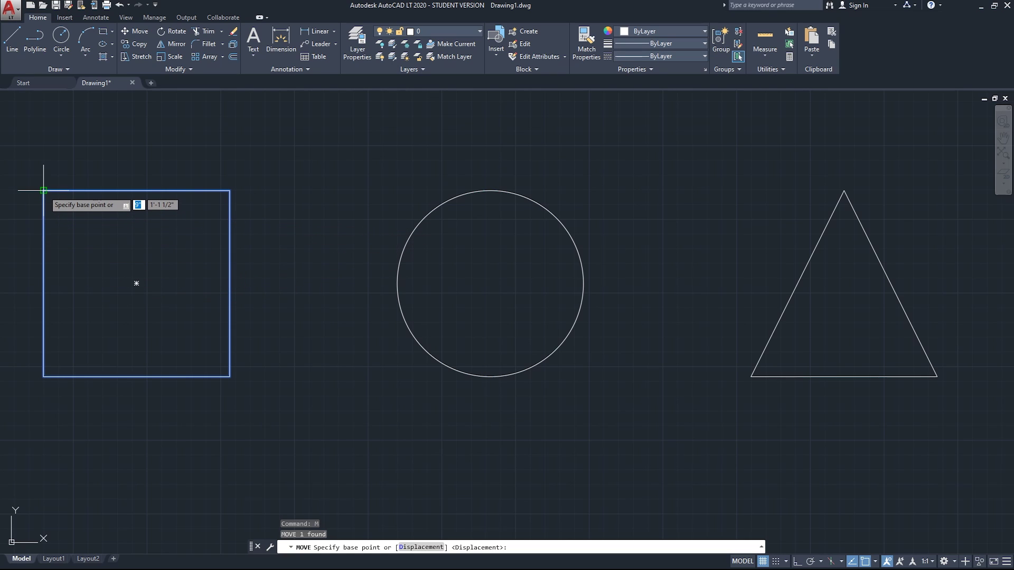
{"action": "left_click", "coordinate": [136, 191]}
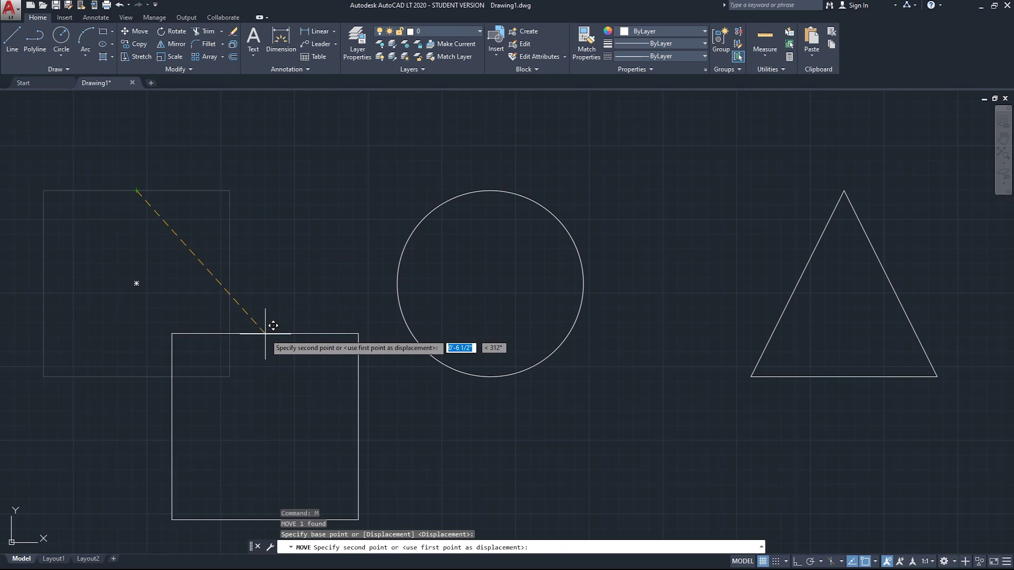
{"action": "left_click", "coordinate": [490, 376]}
Step: Move the triangle from its base midpoint to the circle's top quadrant, and undo the move
{"action": "scroll", "coordinate": [480, 343], "scroll_direction": "down", "scroll_amount": 2}
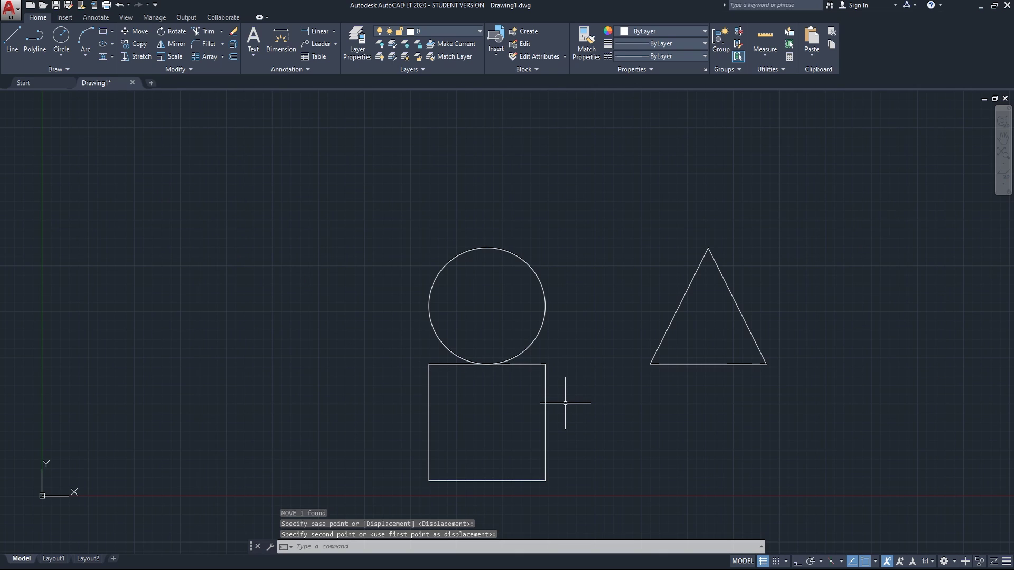
{"action": "left_click", "coordinate": [629, 223]}
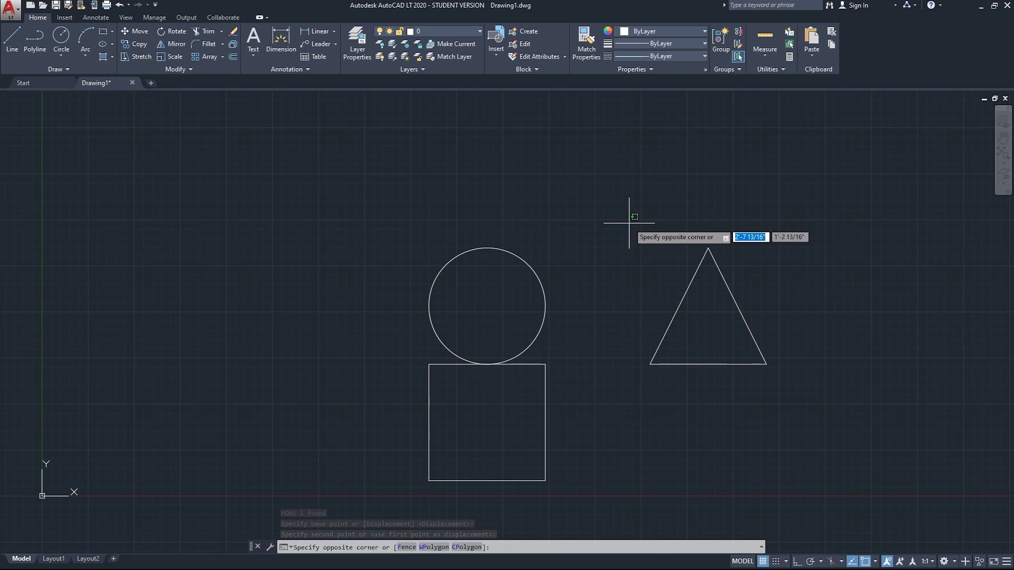
{"action": "left_click", "coordinate": [804, 395]}
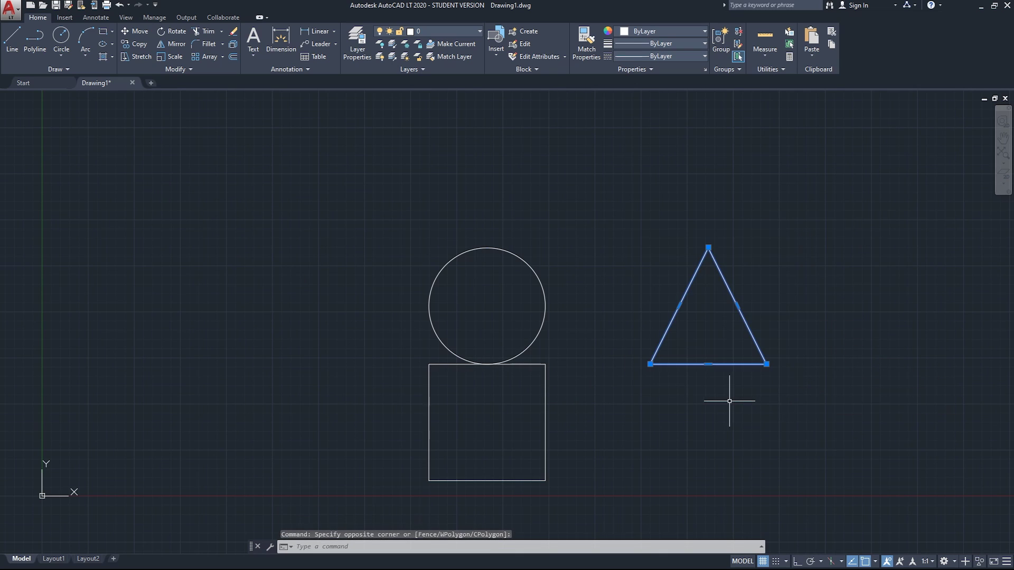
{"action": "type", "text": "m"}
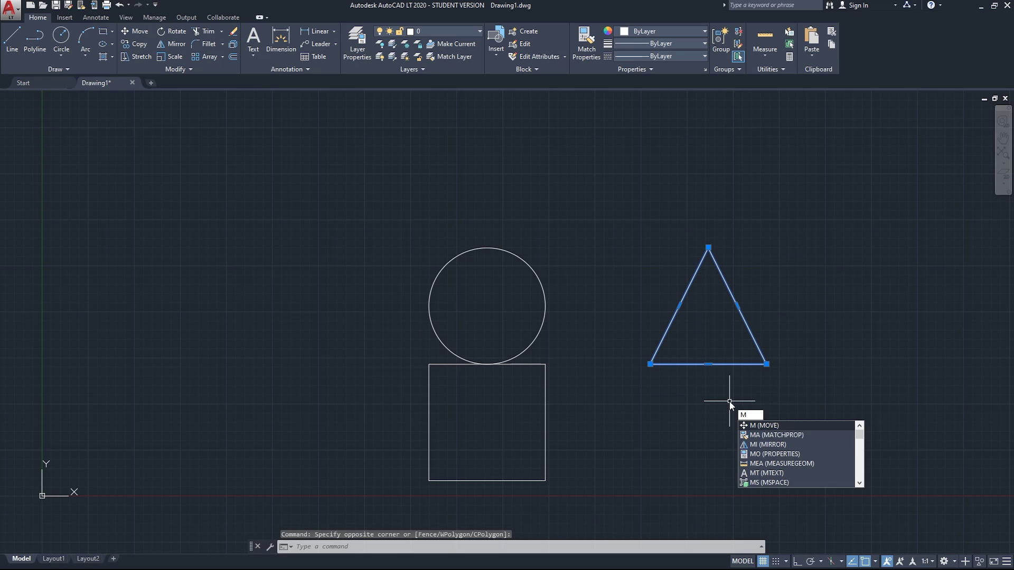
{"action": "key", "text": "Return"}
{"action": "left_click", "coordinate": [709, 365]}
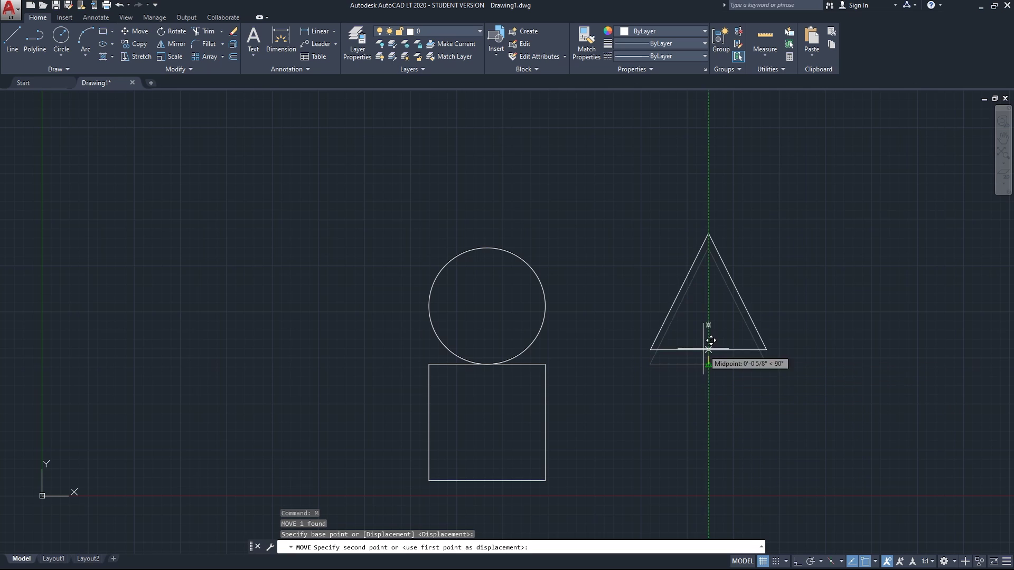
{"action": "left_click", "coordinate": [487, 246]}
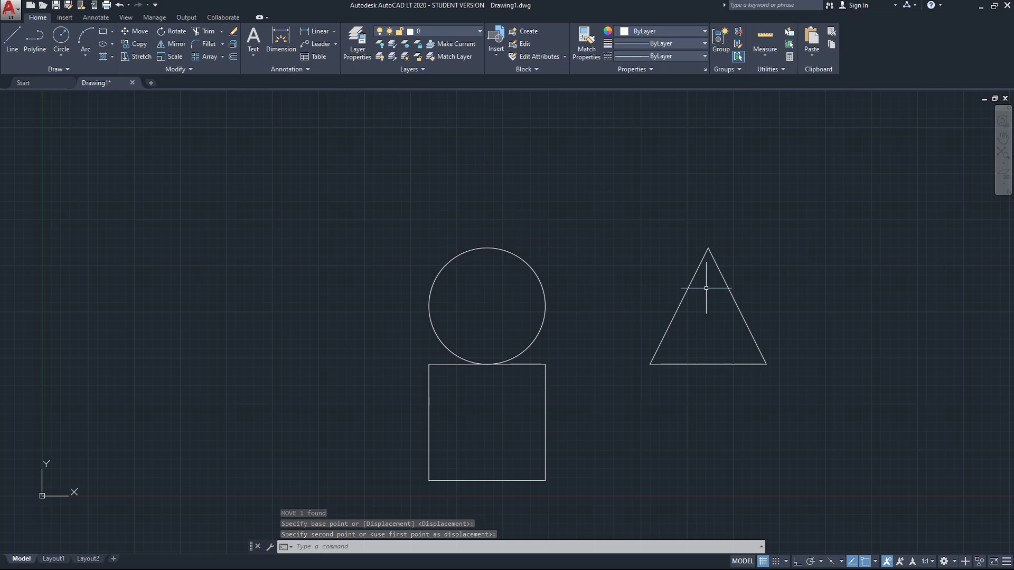
{"action": "key", "text": "ctrl+z"}
Step: Move the circle and square together from the circle's top quadrant to the midpoint of the triangle's base
{"action": "left_click", "coordinate": [375, 218]}
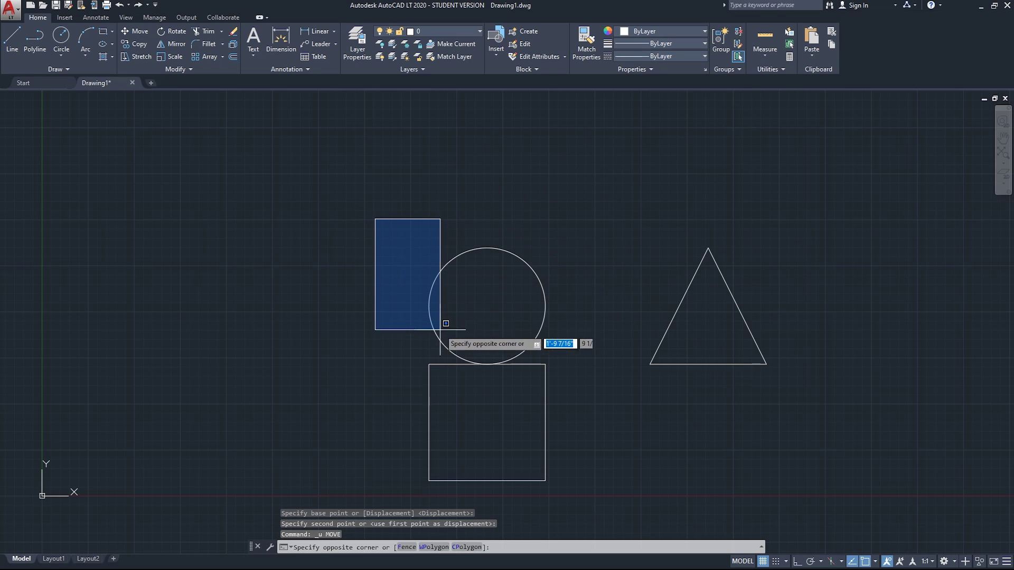
{"action": "left_click", "coordinate": [590, 495]}
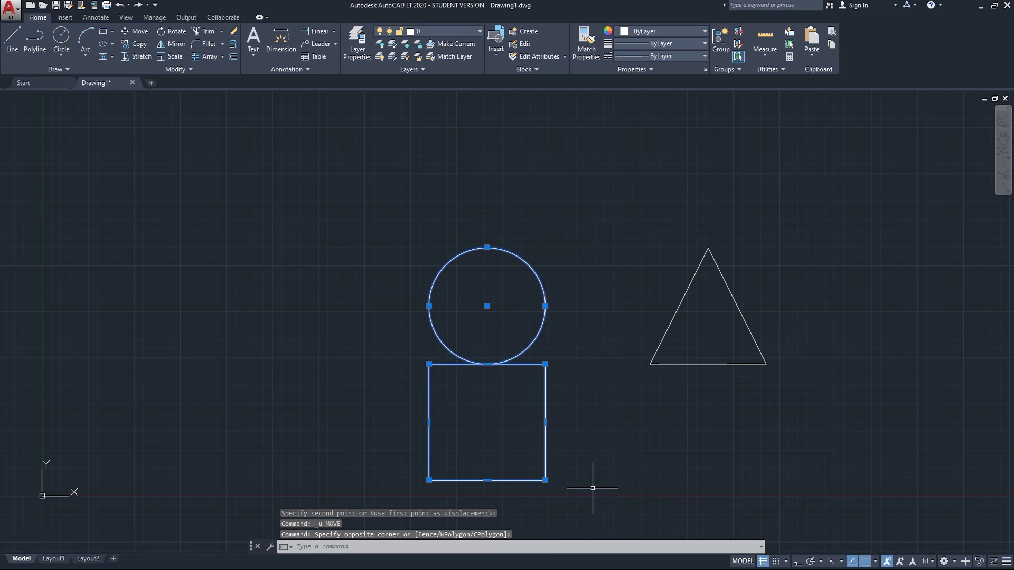
{"action": "type", "text": "M"}
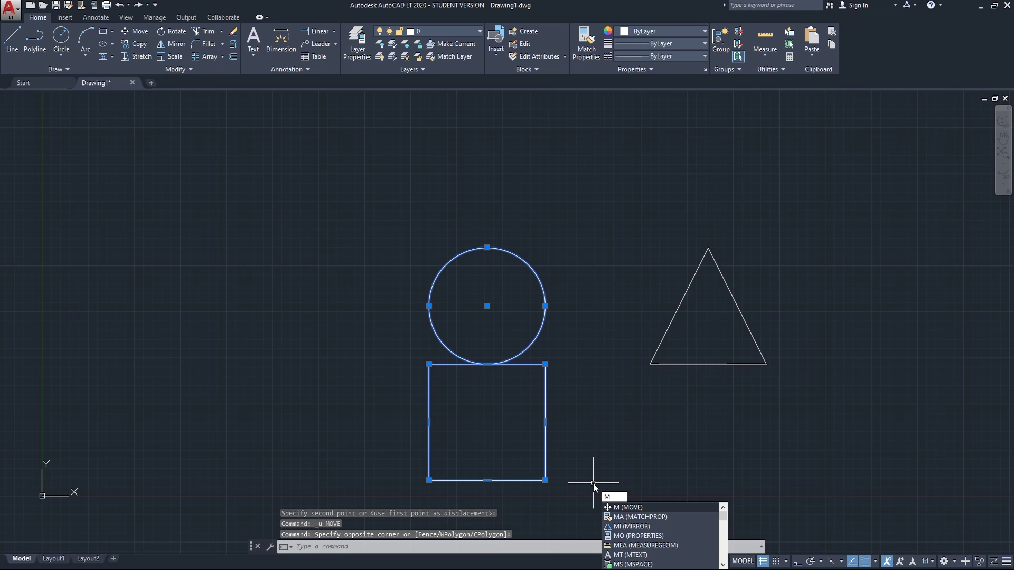
{"action": "key", "text": "Return"}
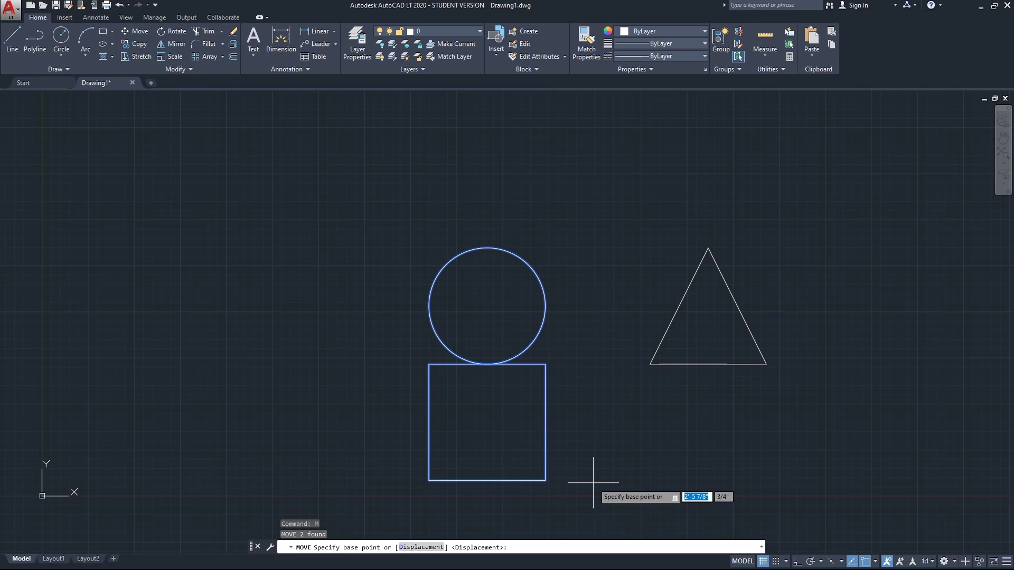
{"action": "left_click", "coordinate": [487, 247]}
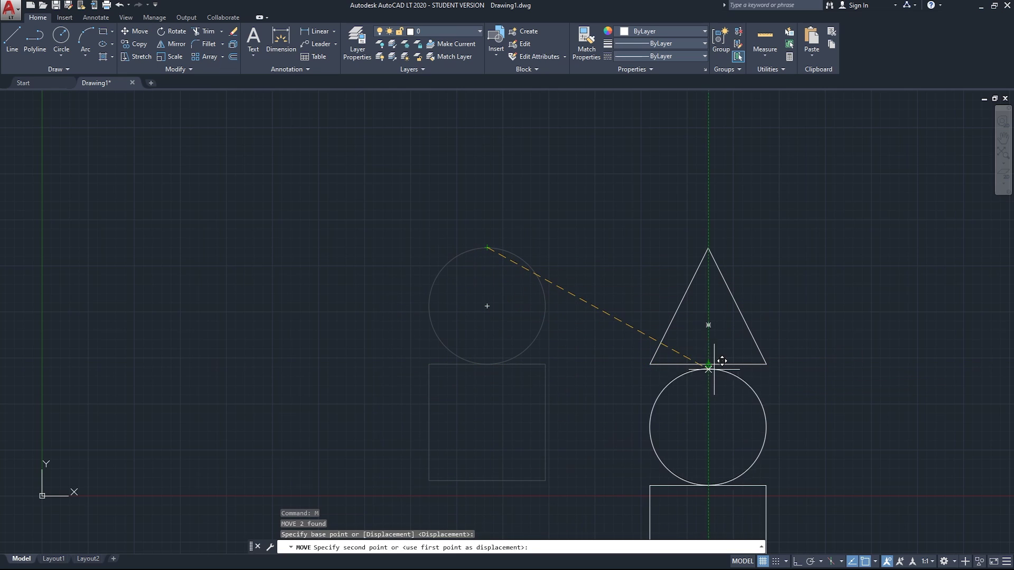
{"action": "left_click", "coordinate": [703, 361]}
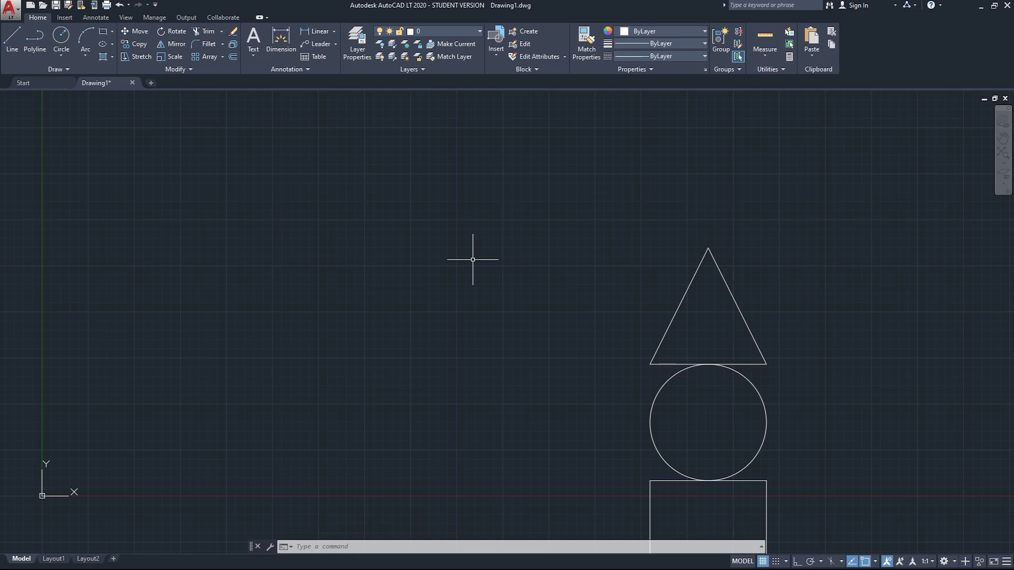
Step: Undo the joint move of circle and square, the zoom change, and the earlier move of the square
{"action": "key", "text": "ctrl+z"}
{"action": "key", "text": "ctrl+z"}
{"action": "key", "text": "ctrl+z"}
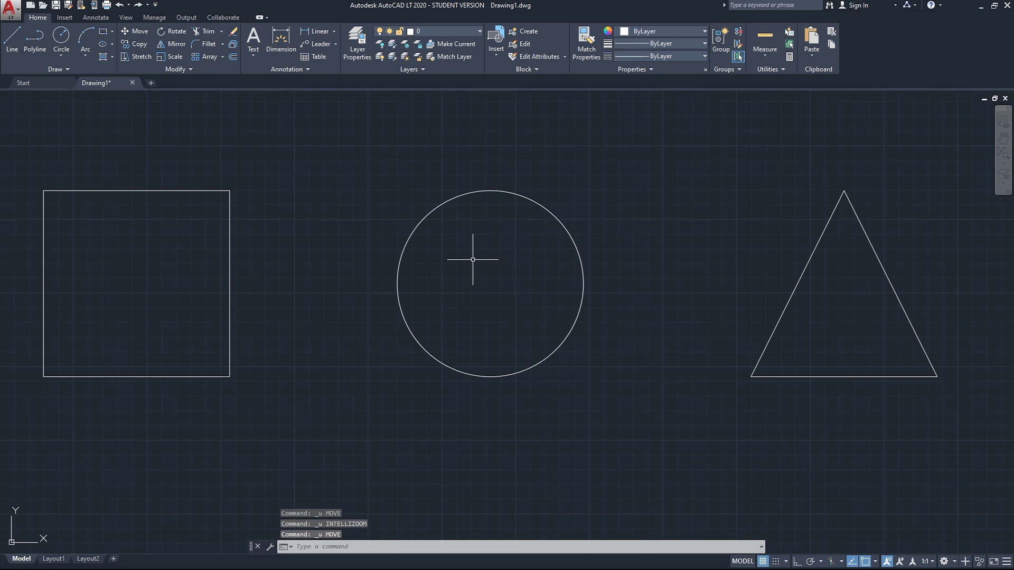
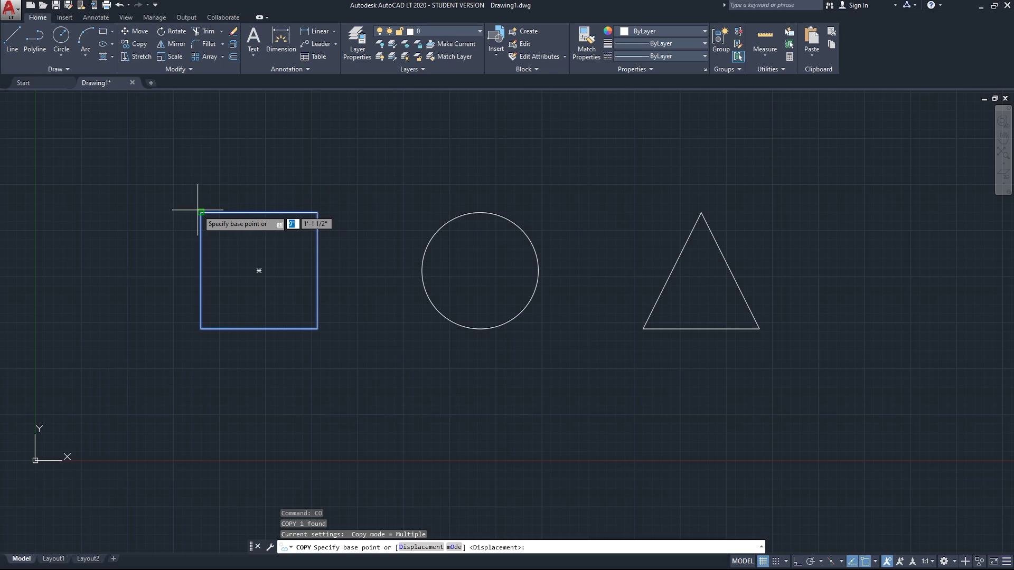
Step: Copy the square from its upper-left corner to its two lower corners and the first row's end corner, making three adjoining squares beneath it
{"action": "left_click", "coordinate": [201, 212]}
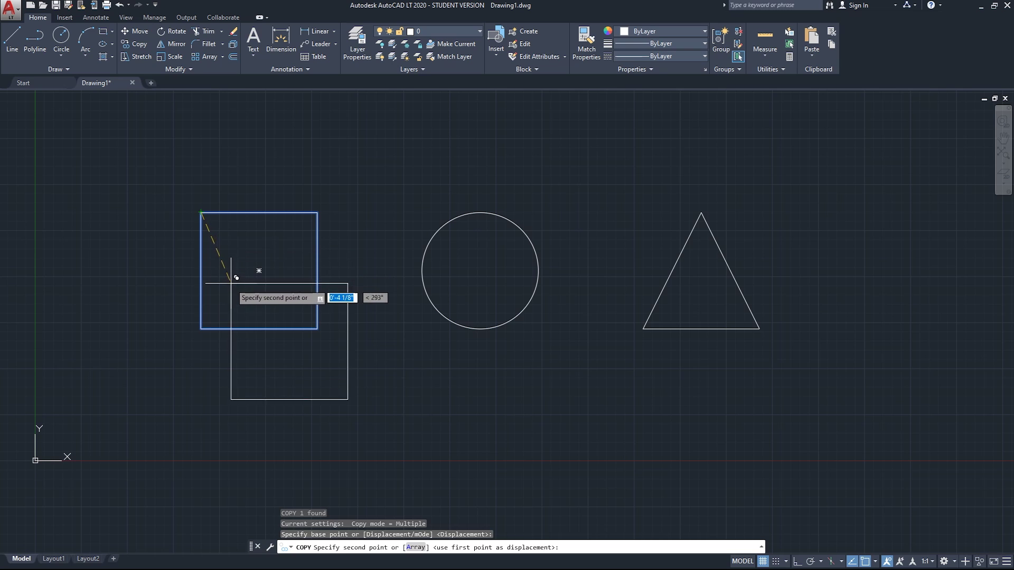
{"action": "left_click", "coordinate": [201, 328]}
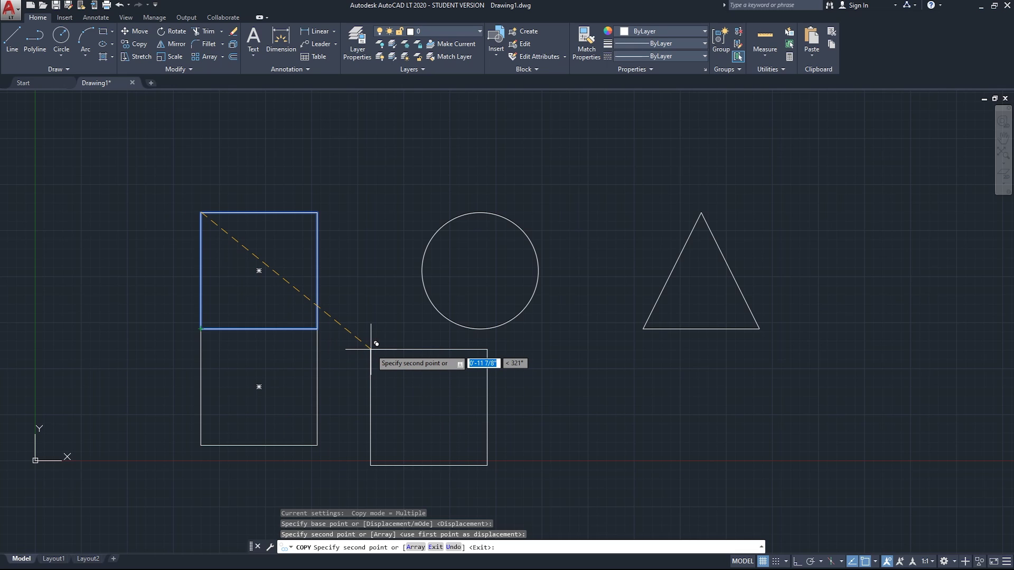
{"action": "left_click", "coordinate": [319, 328]}
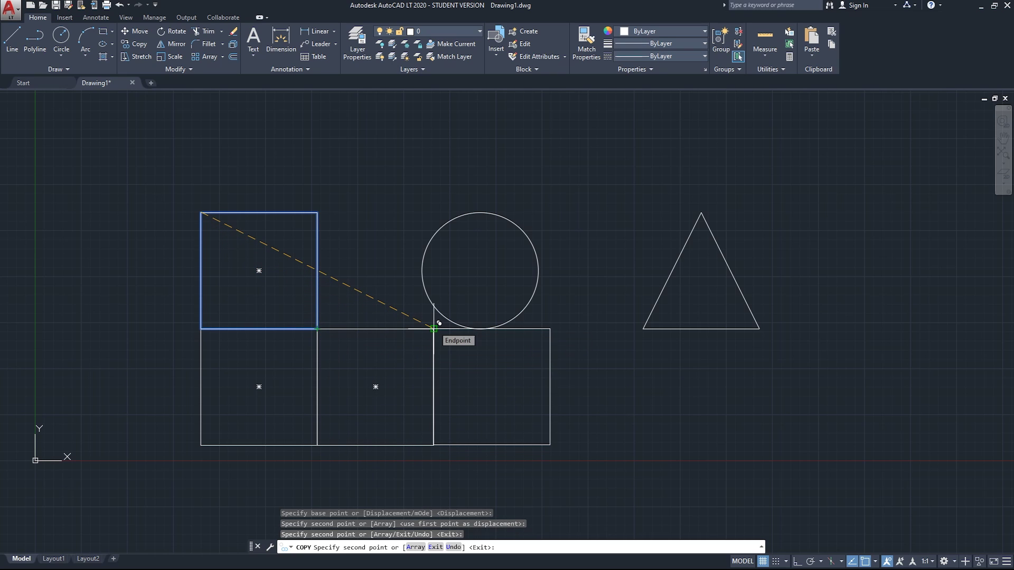
{"action": "left_click", "coordinate": [433, 328]}
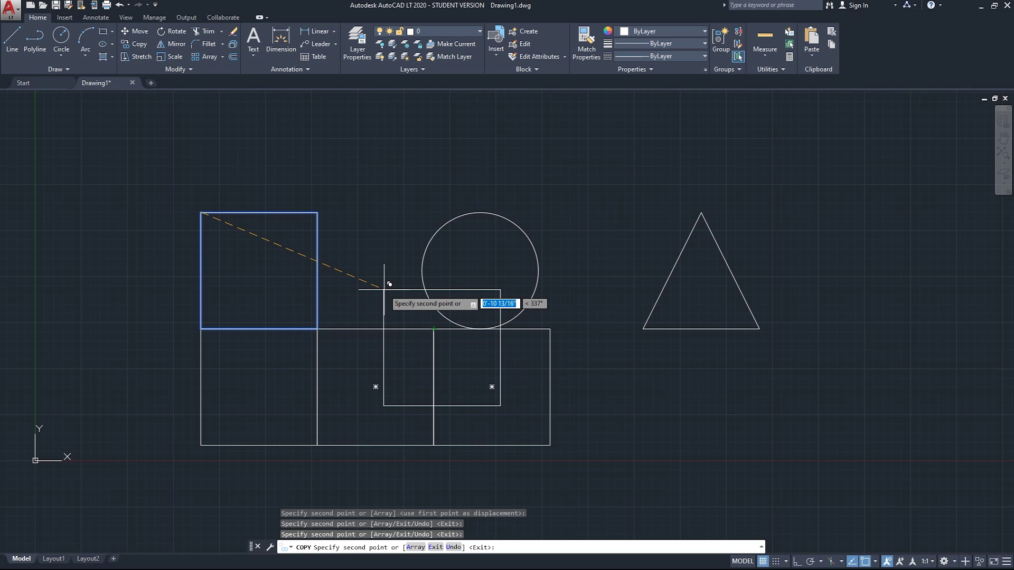
{"action": "key", "text": "Return"}
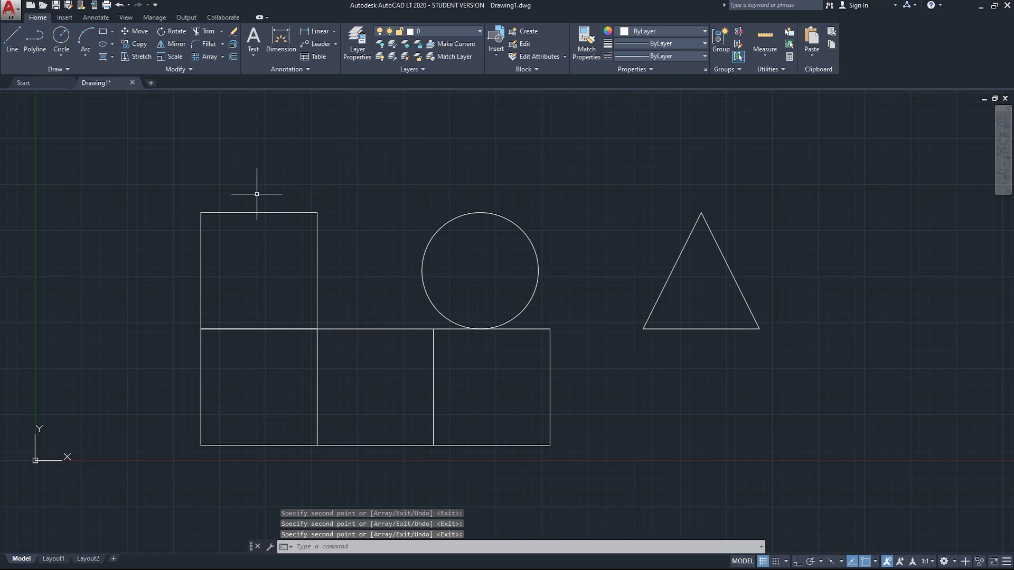
Step: Move the original square straight up by its own height, from its lower-right corner to its upper-right corner
{"action": "left_click", "coordinate": [330, 193]}
{"action": "left_click", "coordinate": [311, 305]}
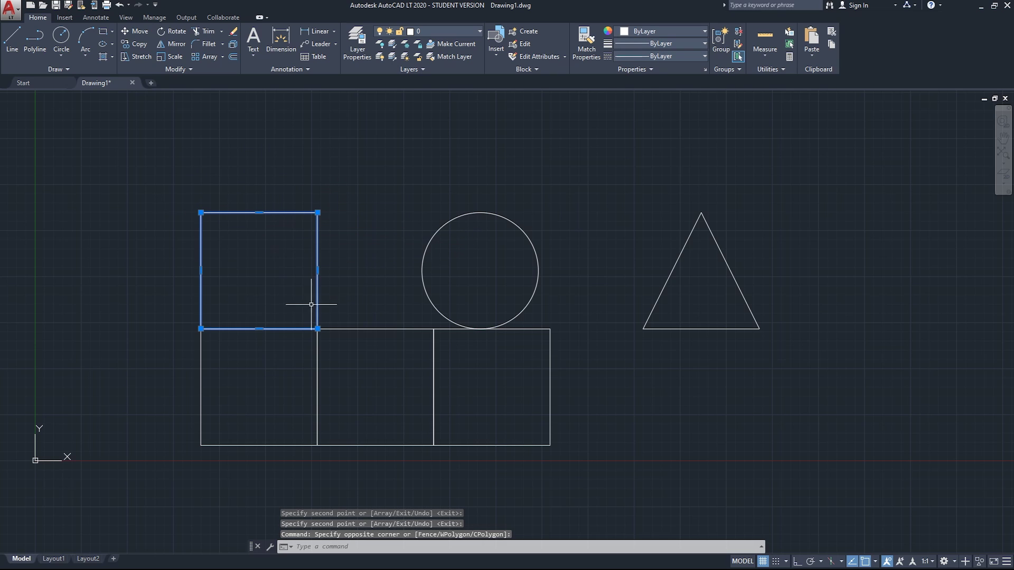
{"action": "type", "text": "M"}
{"action": "key", "text": "Return"}
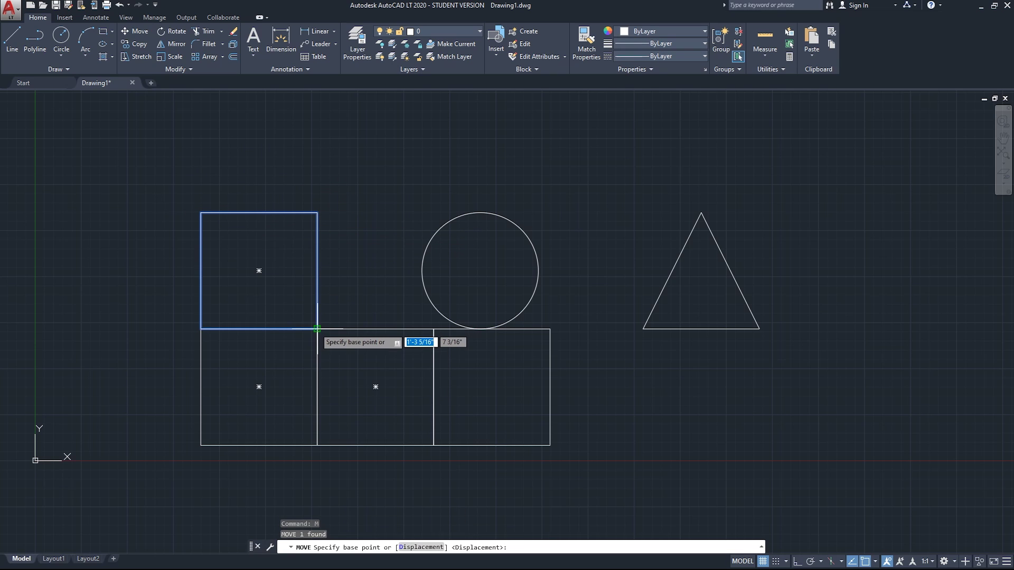
{"action": "left_click", "coordinate": [317, 328]}
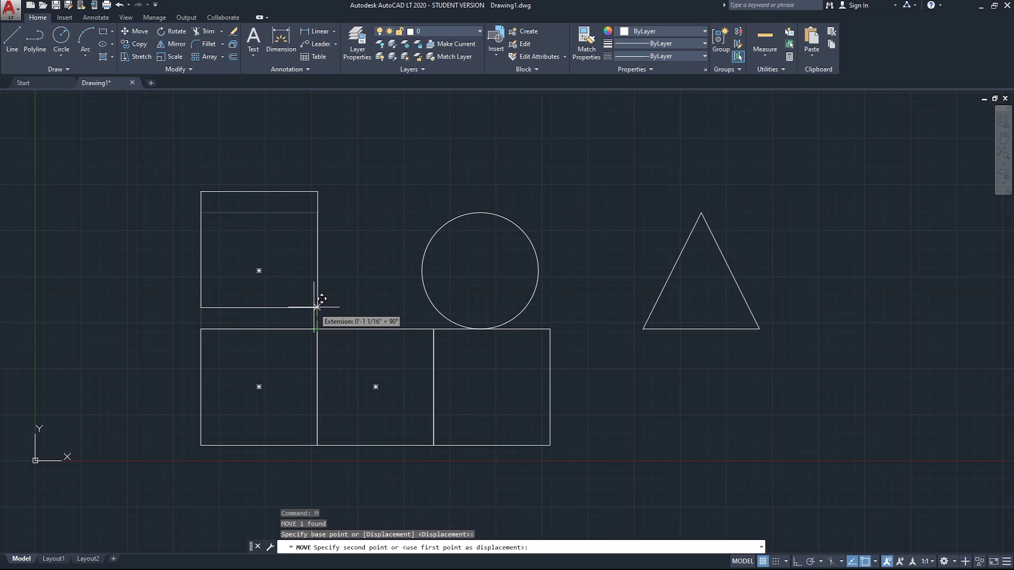
{"action": "left_click", "coordinate": [317, 213]}
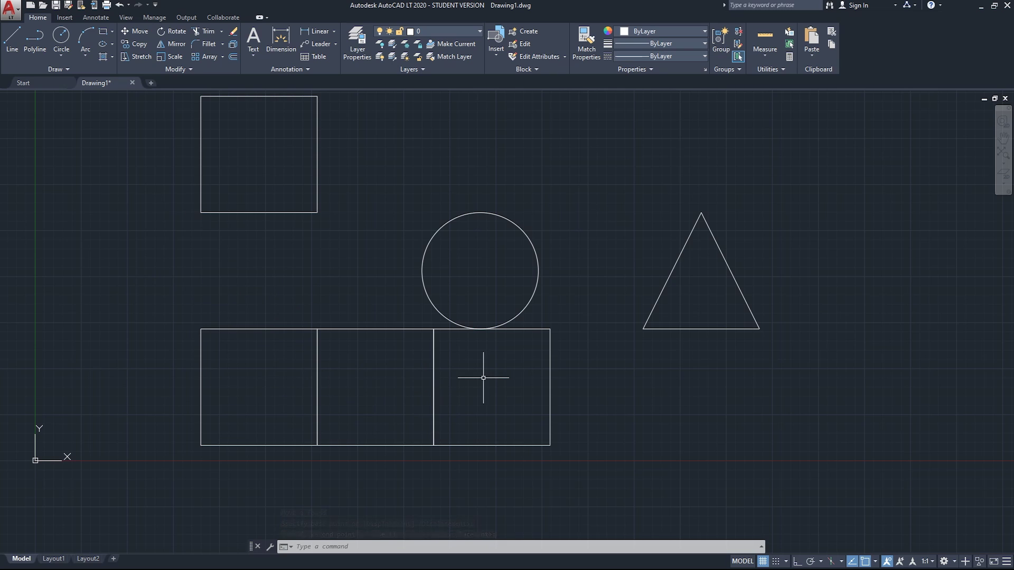
Step: Move the raised square back down from its lower-right corner onto the upper-right corner of the leftmost copied square
{"action": "left_click", "coordinate": [335, 208]}
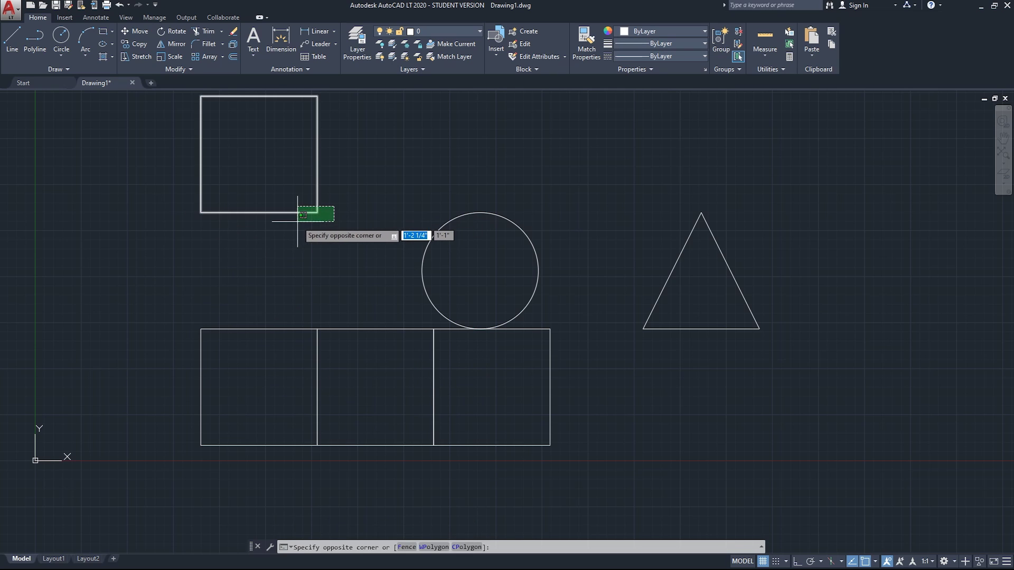
{"action": "left_click", "coordinate": [296, 221]}
{"action": "type", "text": "m"}
{"action": "key", "text": "Return"}
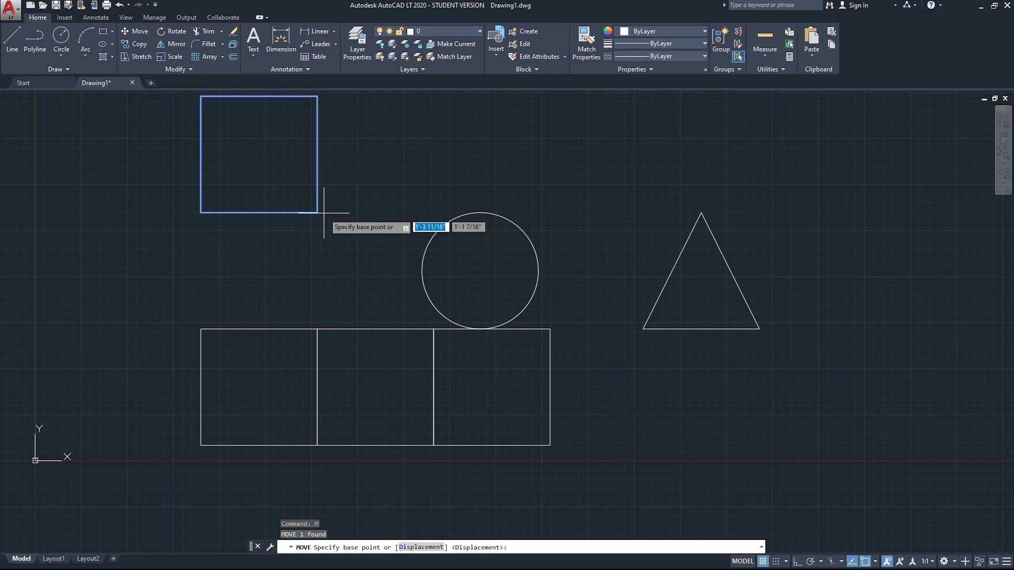
{"action": "left_click", "coordinate": [319, 212]}
{"action": "left_click", "coordinate": [326, 317]}
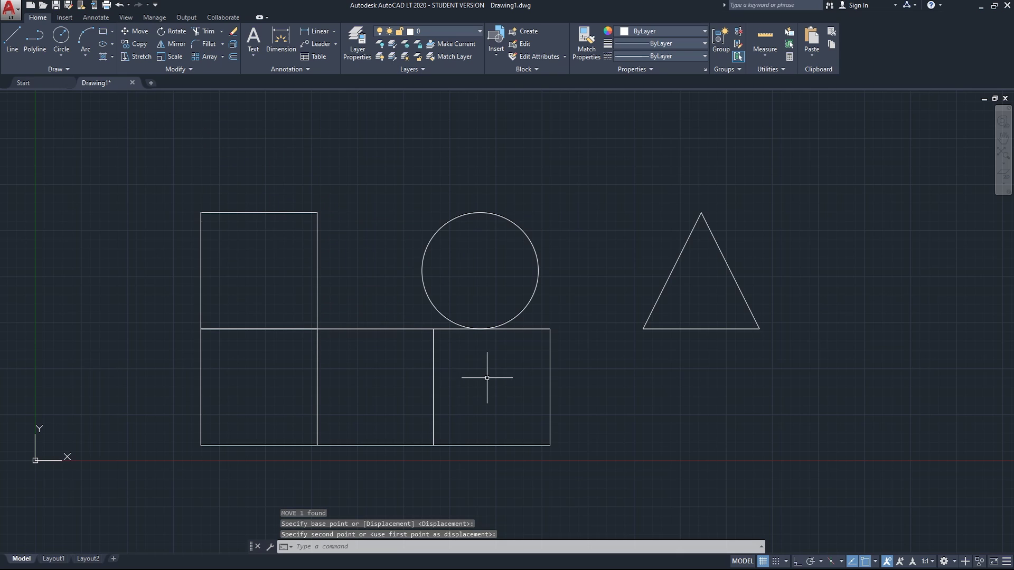
Step: Delete the middle and rightmost squares of the lower row
{"action": "left_click", "coordinate": [617, 389]}
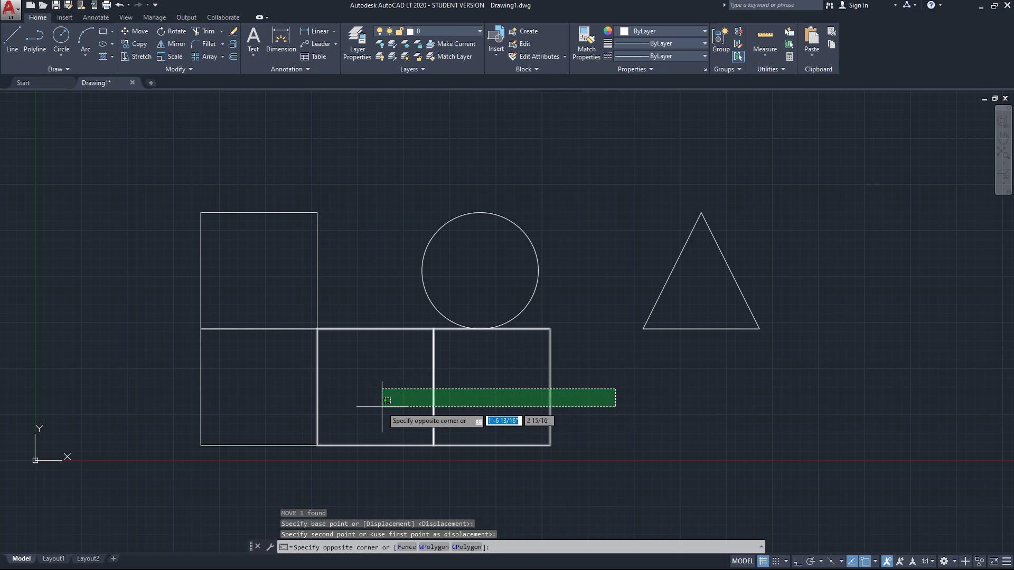
{"action": "left_click", "coordinate": [368, 342]}
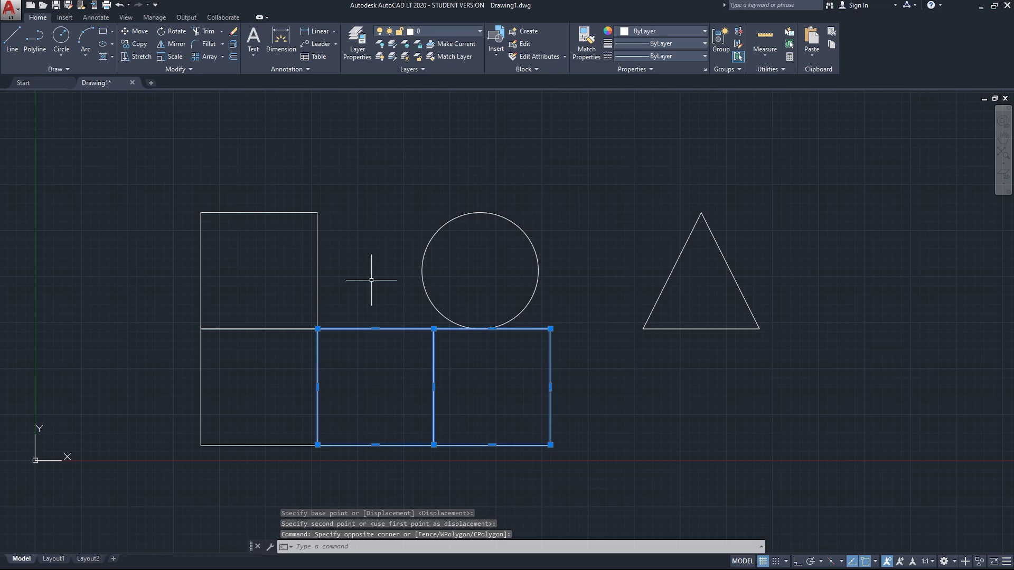
{"action": "key", "text": "Delete"}
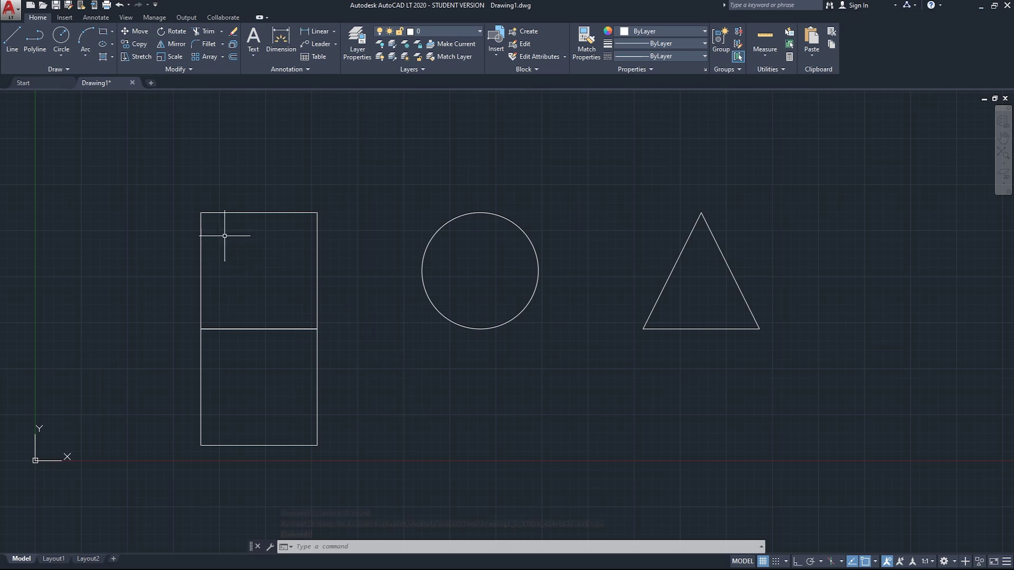
Step: Copy the two stacked squares together from the upper square's top-edge midpoint to the circle's bottom quadrant
{"action": "left_click", "coordinate": [157, 171]}
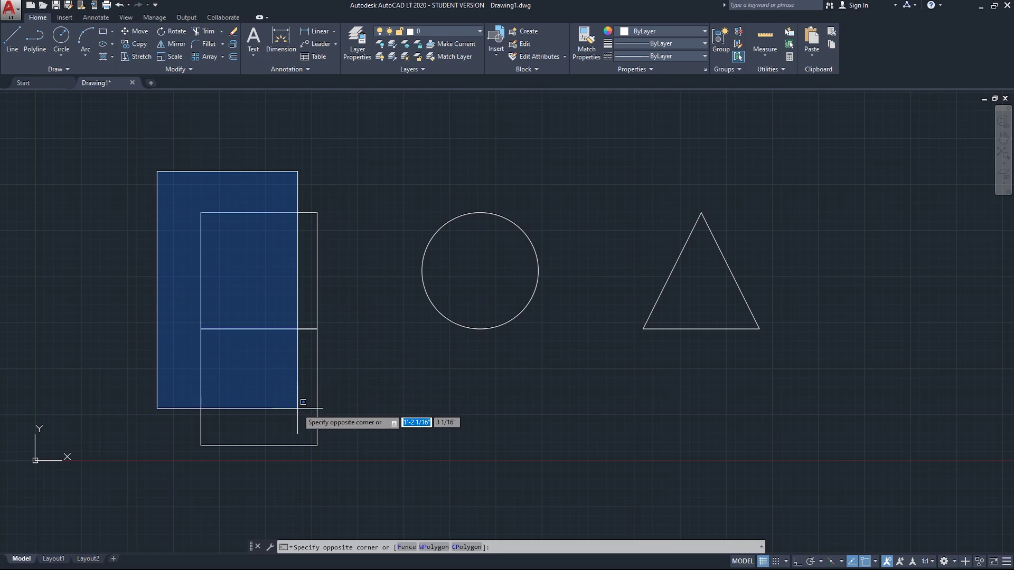
{"action": "left_click", "coordinate": [346, 454]}
{"action": "type", "text": "CO"}
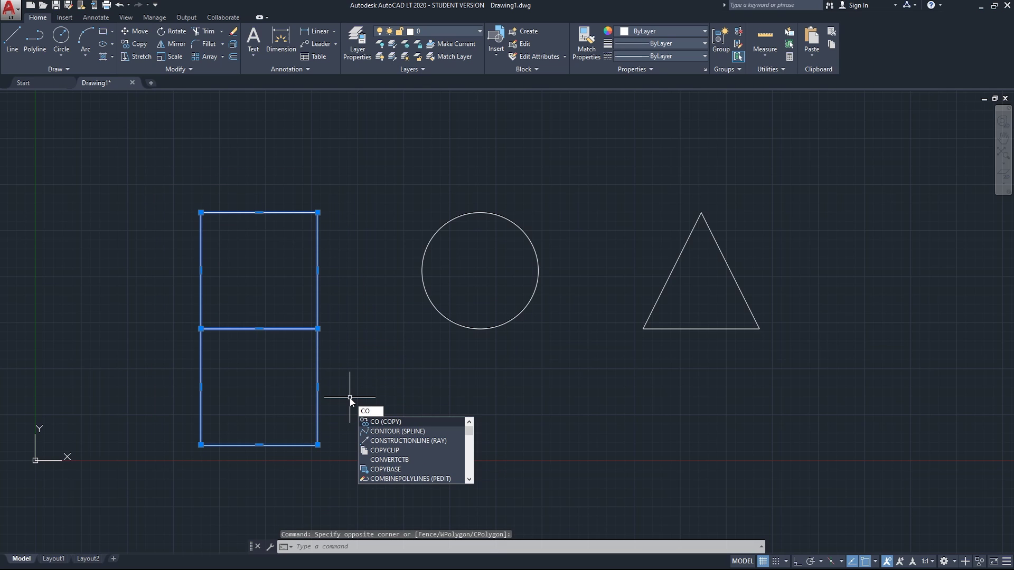
{"action": "key", "text": "Return"}
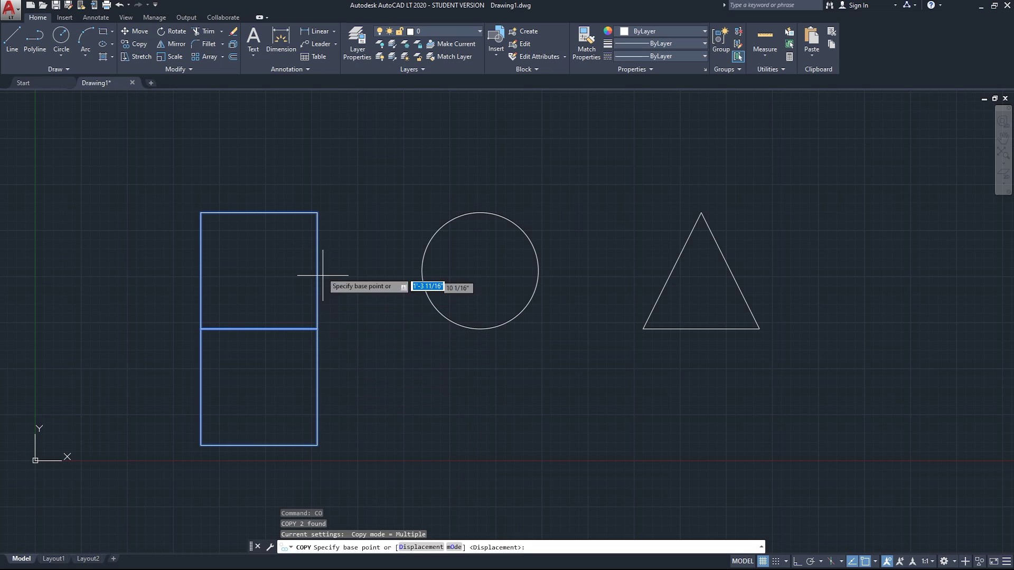
{"action": "left_click", "coordinate": [258, 213]}
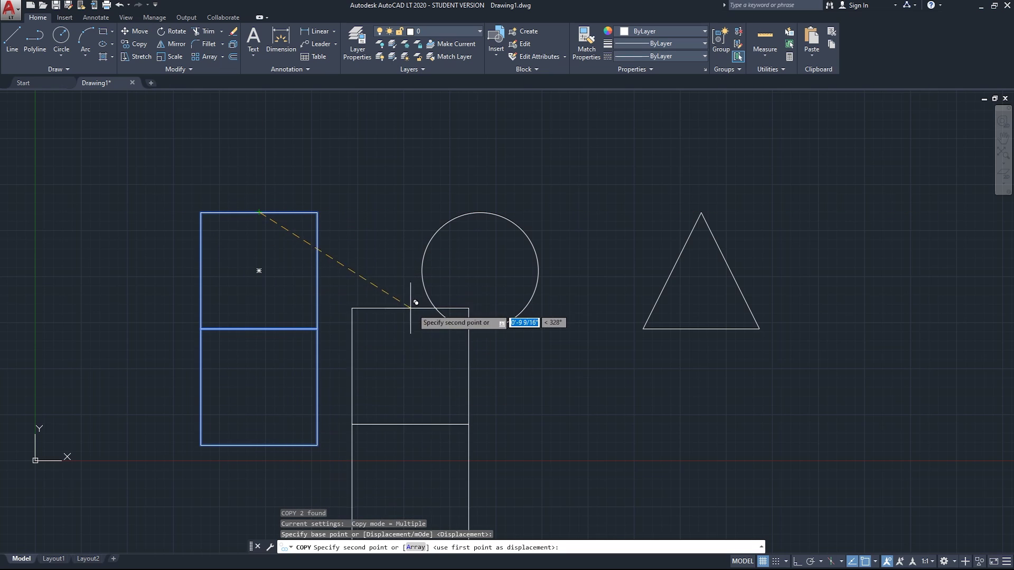
{"action": "left_click", "coordinate": [480, 328]}
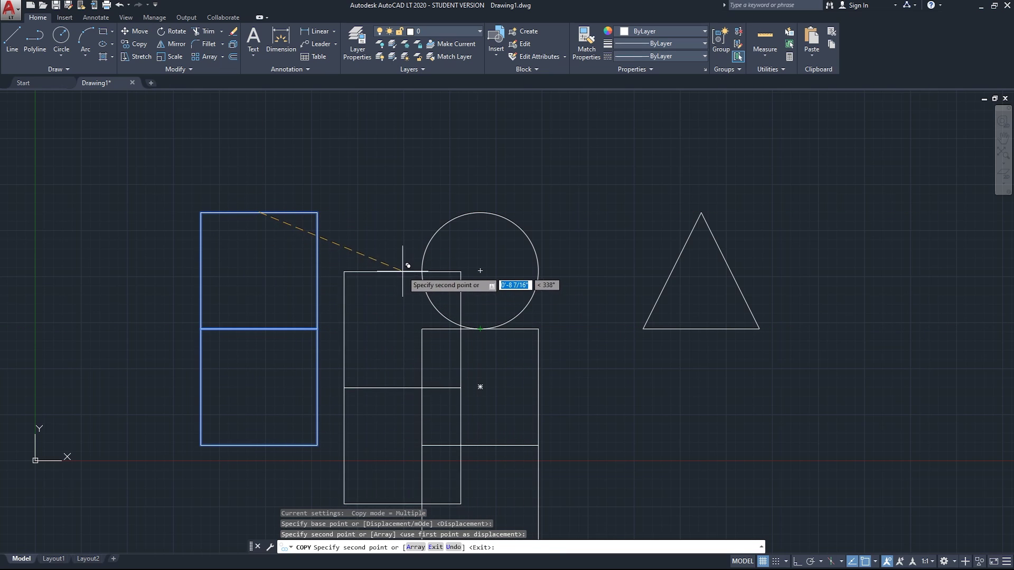
{"action": "key", "text": "Return"}
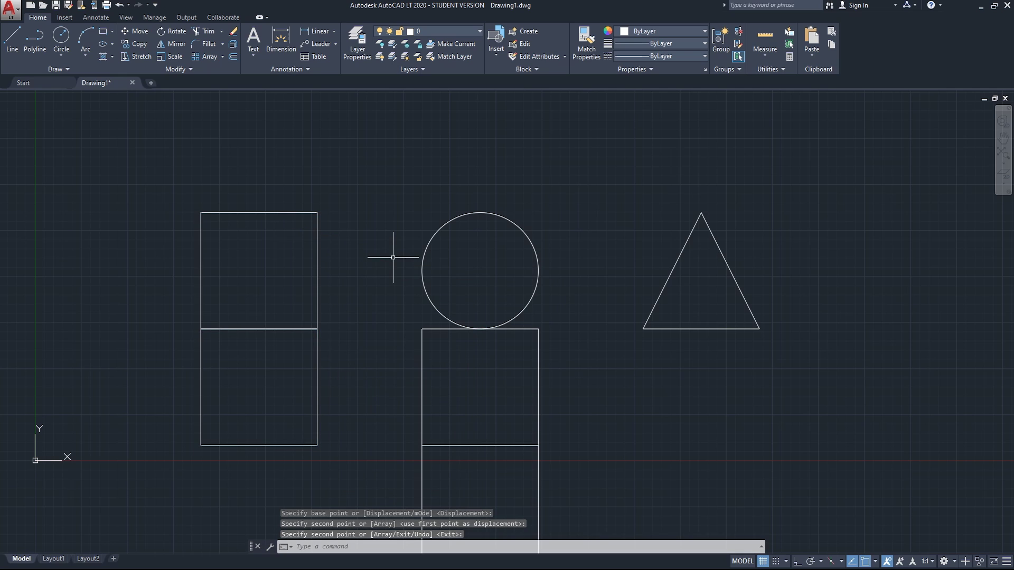
Step: Rotate the triangle 45 degrees about its apex, and undo the rotation
{"action": "scroll", "coordinate": [393, 257], "scroll_direction": "down", "scroll_amount": 4}
{"action": "scroll", "coordinate": [396, 253], "scroll_direction": "up", "scroll_amount": 2}
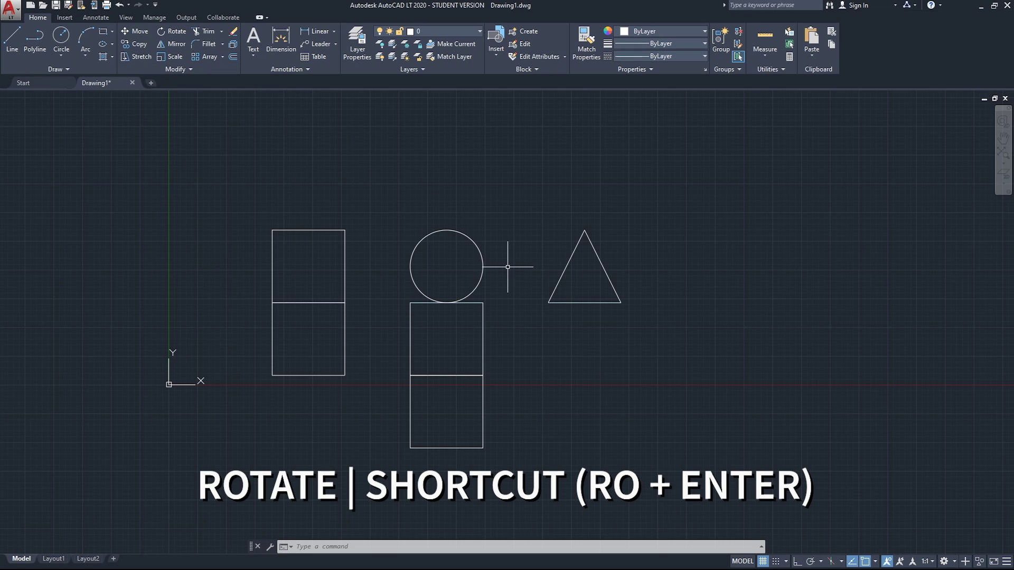
{"action": "type", "text": "RO"}
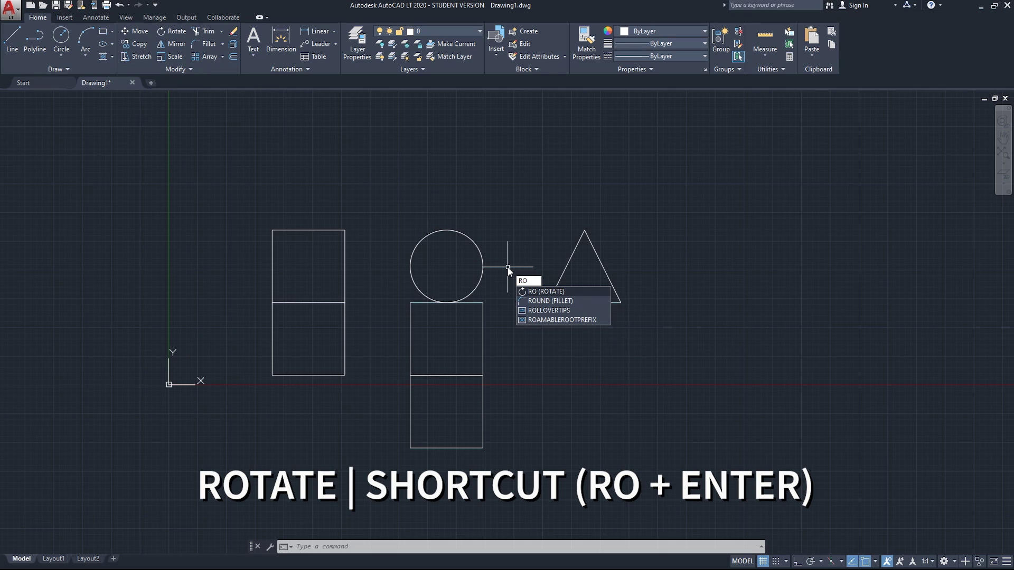
{"action": "key", "text": "Return"}
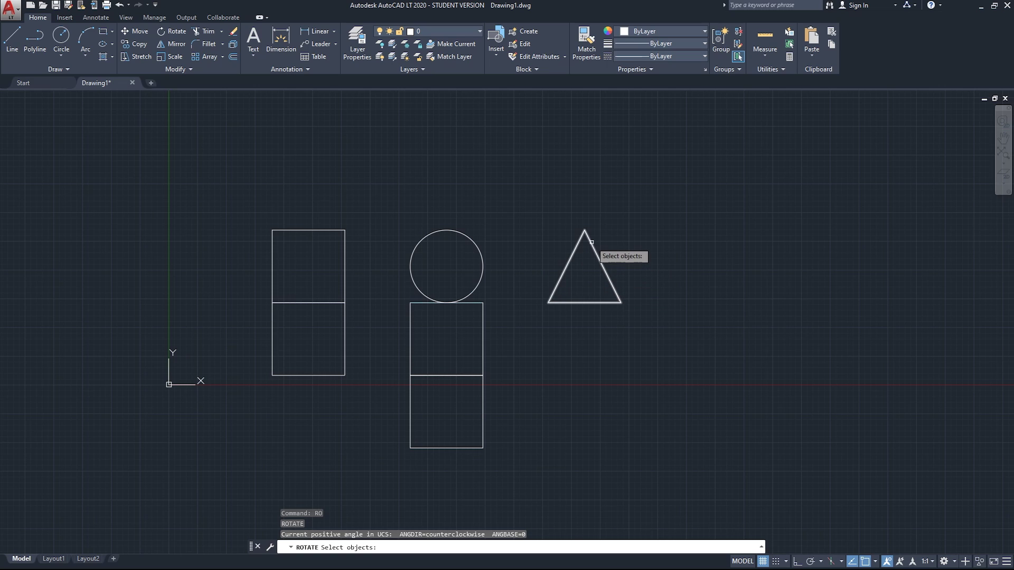
{"action": "left_click", "coordinate": [525, 220]}
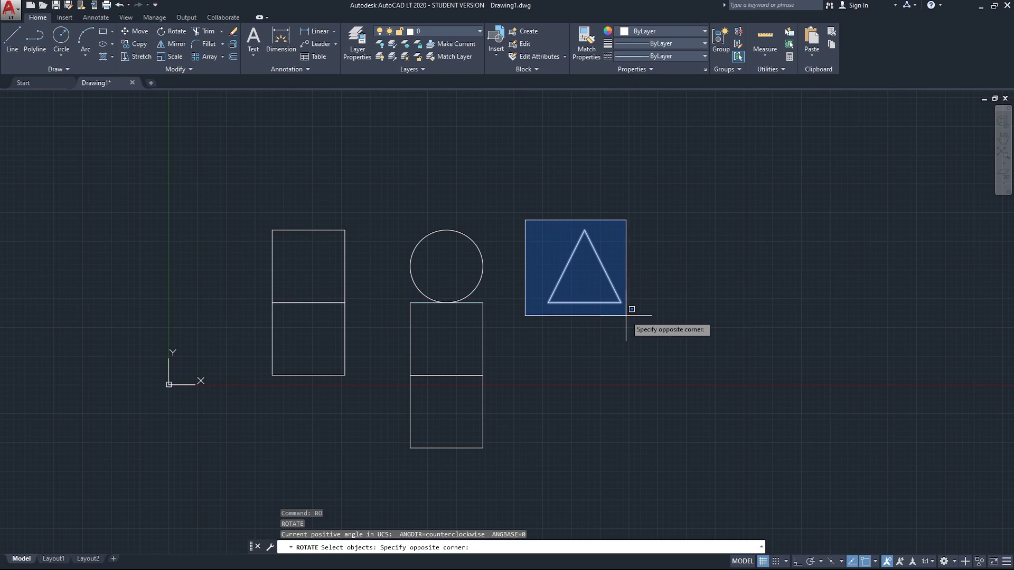
{"action": "left_click", "coordinate": [641, 321]}
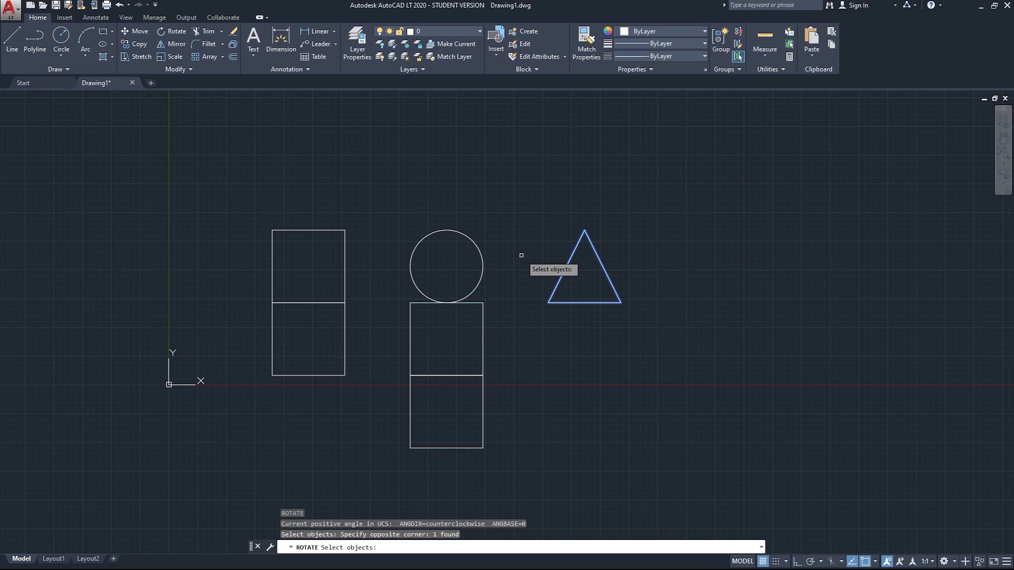
{"action": "key", "text": "Return"}
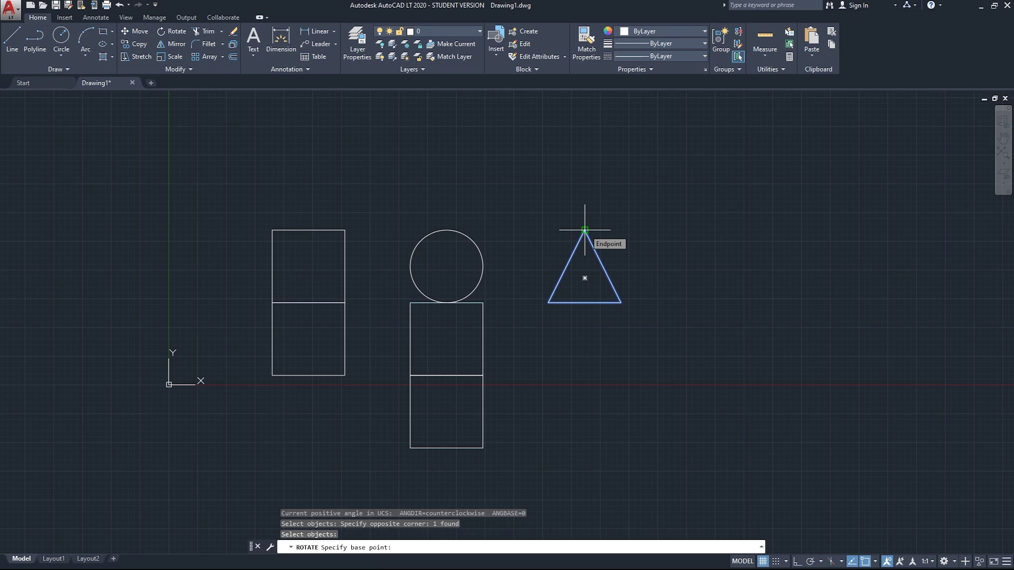
{"action": "left_click", "coordinate": [585, 230]}
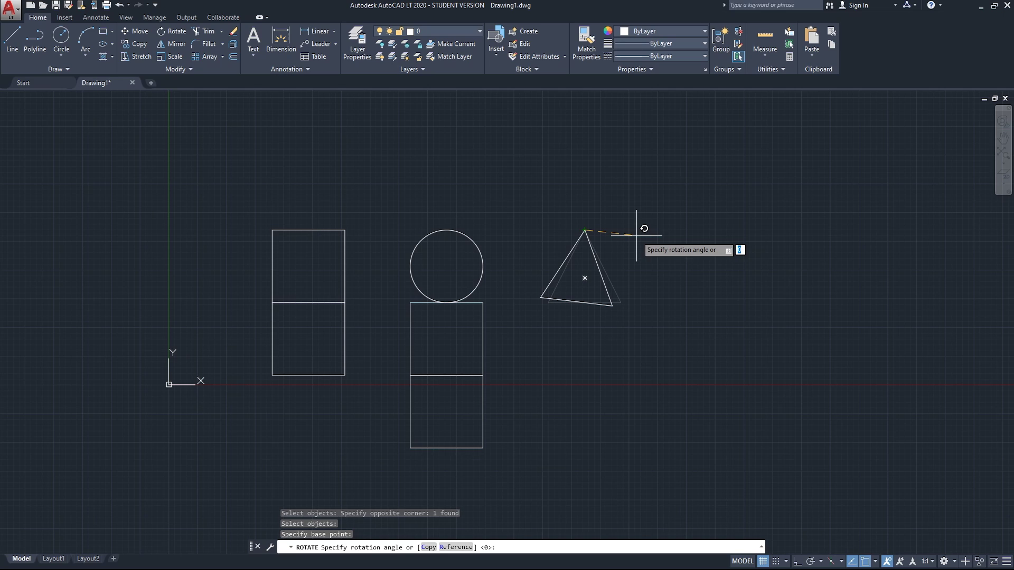
{"action": "type", "text": "45"}
{"action": "key", "text": "Return"}
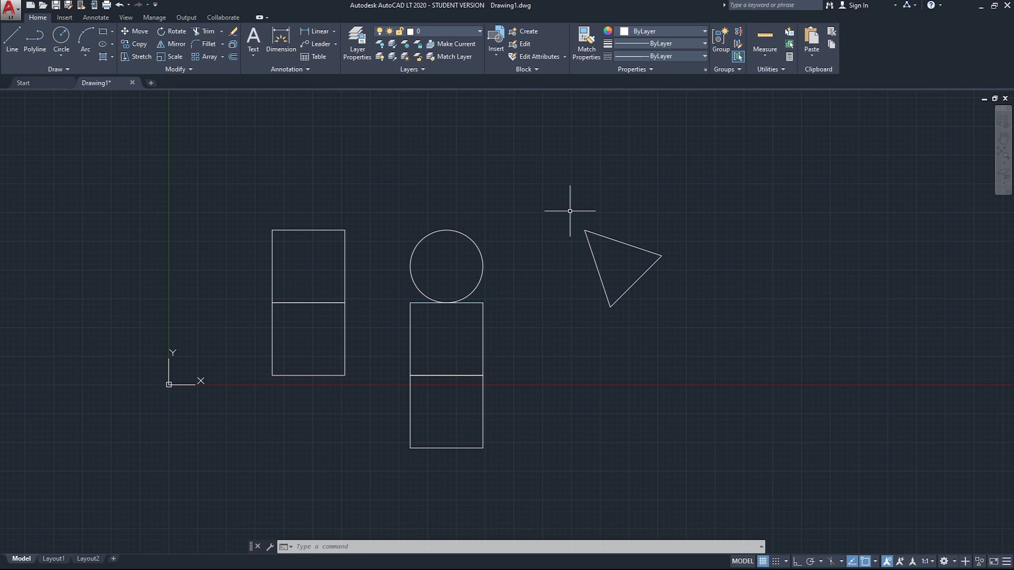
{"action": "key", "text": "ctrl+z"}
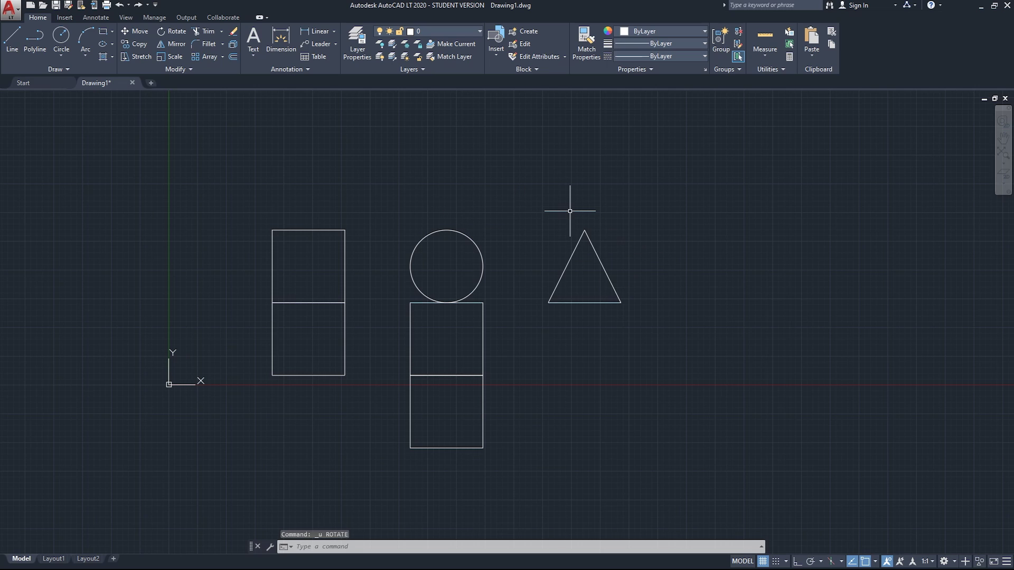
Step: Rotate the triangle 90 degrees about its apex
{"action": "left_click", "coordinate": [537, 212]}
{"action": "left_click", "coordinate": [646, 319]}
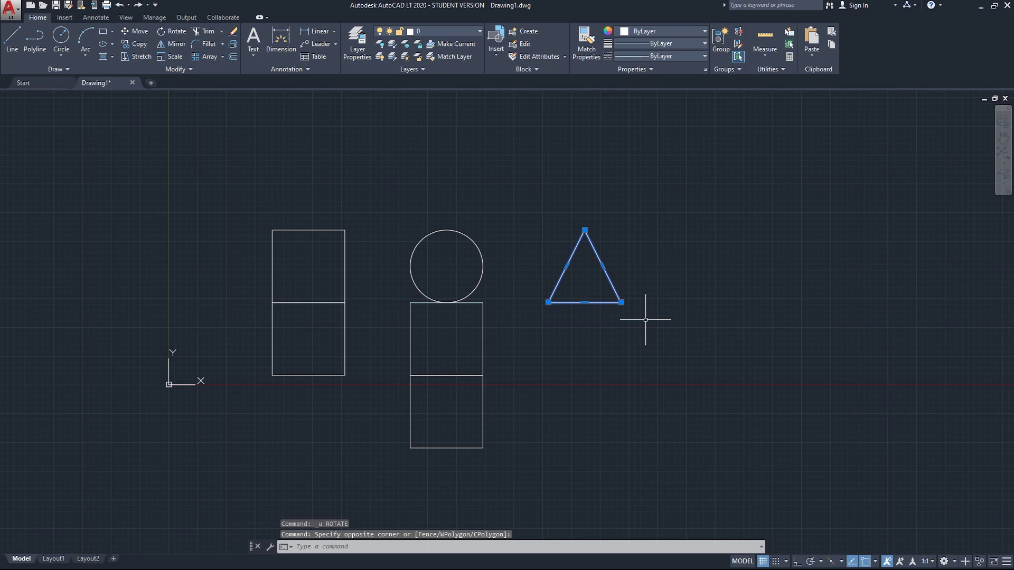
{"action": "type", "text": "RO"}
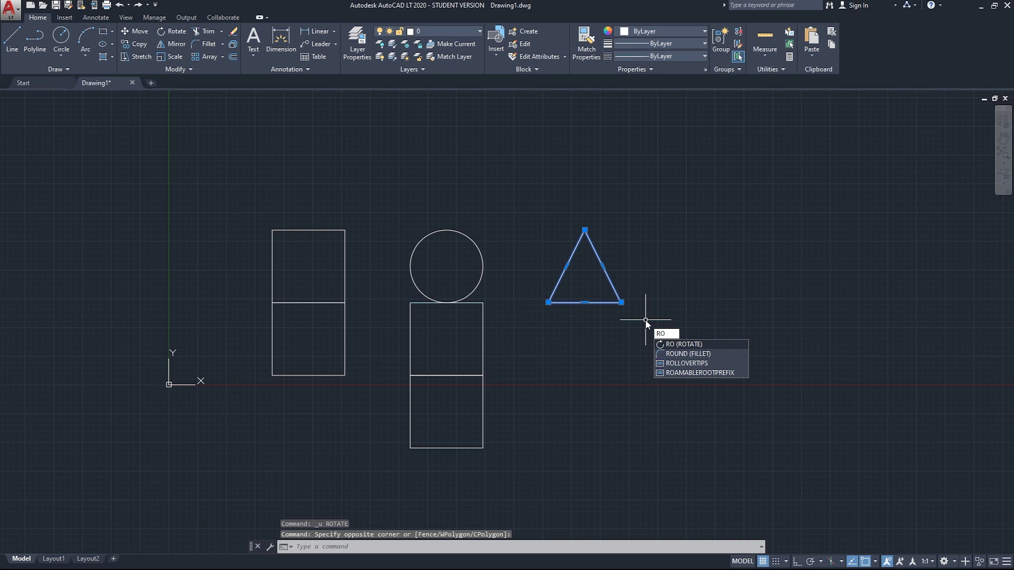
{"action": "key", "text": "Return"}
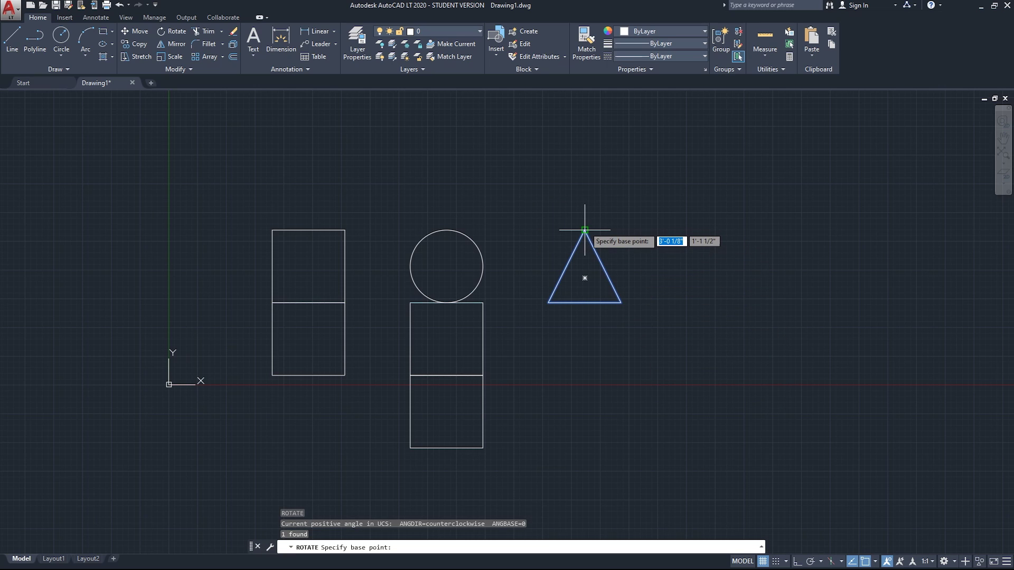
{"action": "left_click", "coordinate": [585, 230]}
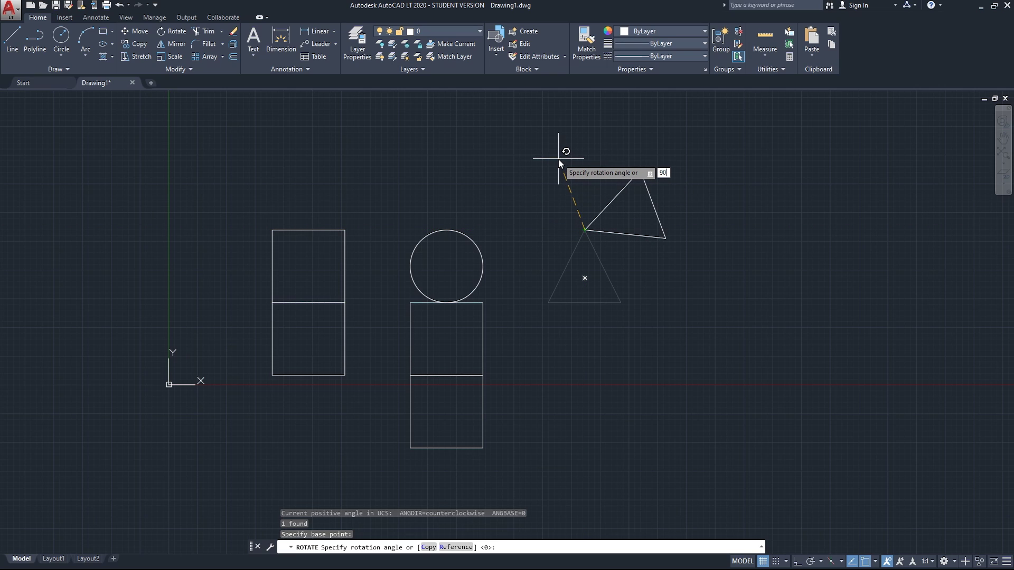
{"action": "key", "text": "Return"}
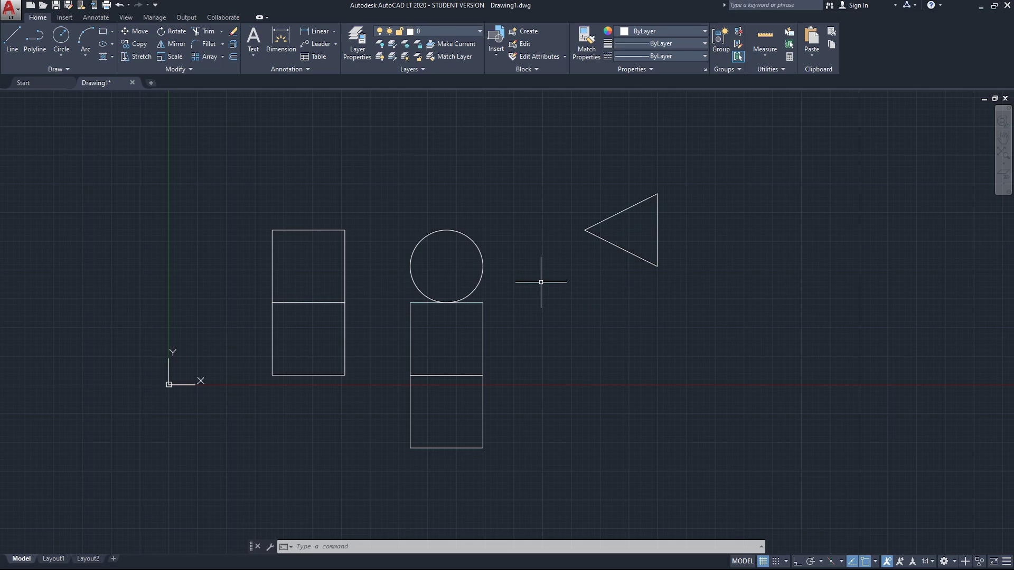
Step: Rotate the sideways triangle by -90 degrees about its apex
{"action": "left_click", "coordinate": [562, 161]}
{"action": "left_click", "coordinate": [686, 281]}
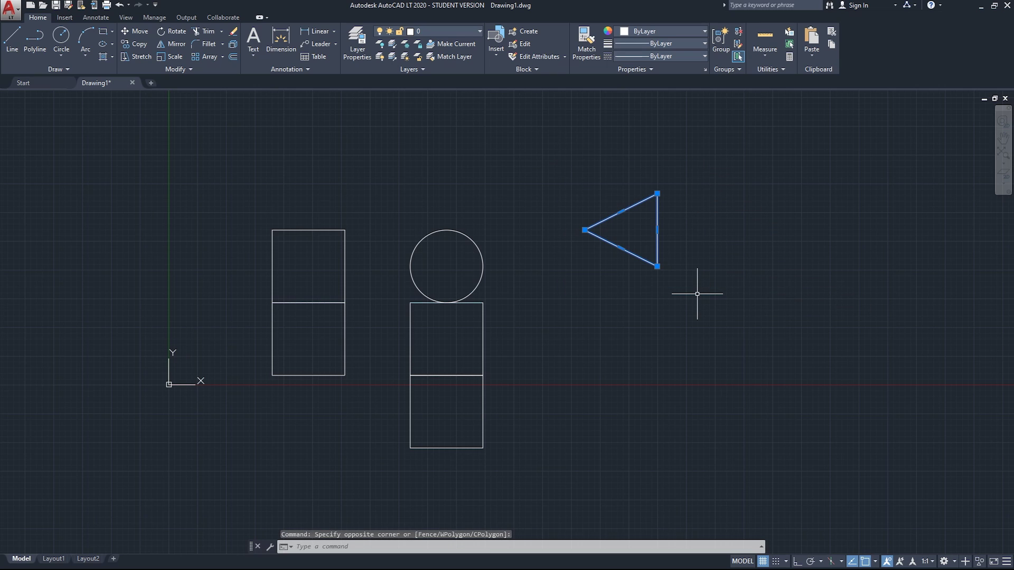
{"action": "type", "text": "ro"}
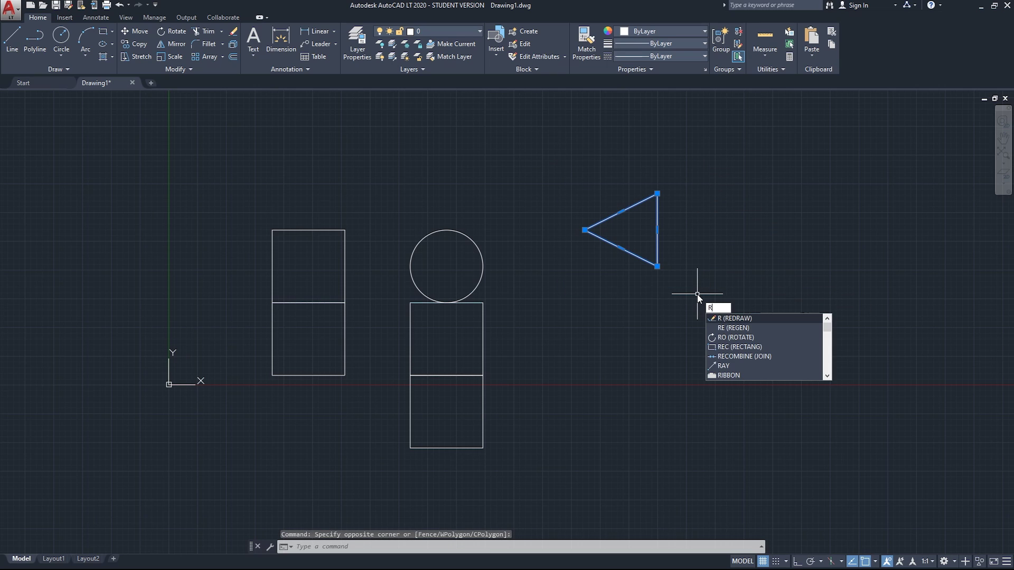
{"action": "key", "text": "Return"}
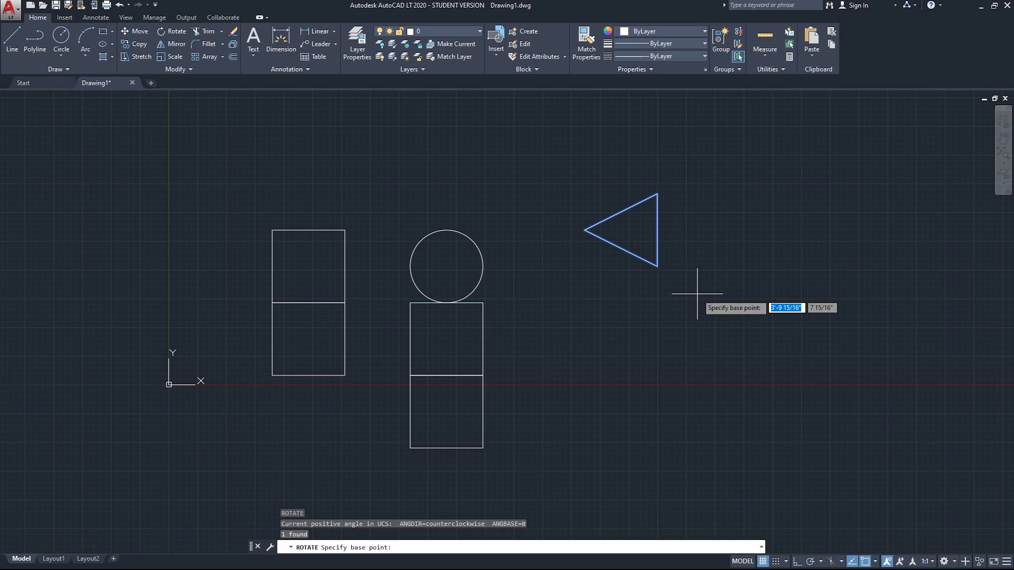
{"action": "left_click", "coordinate": [585, 230]}
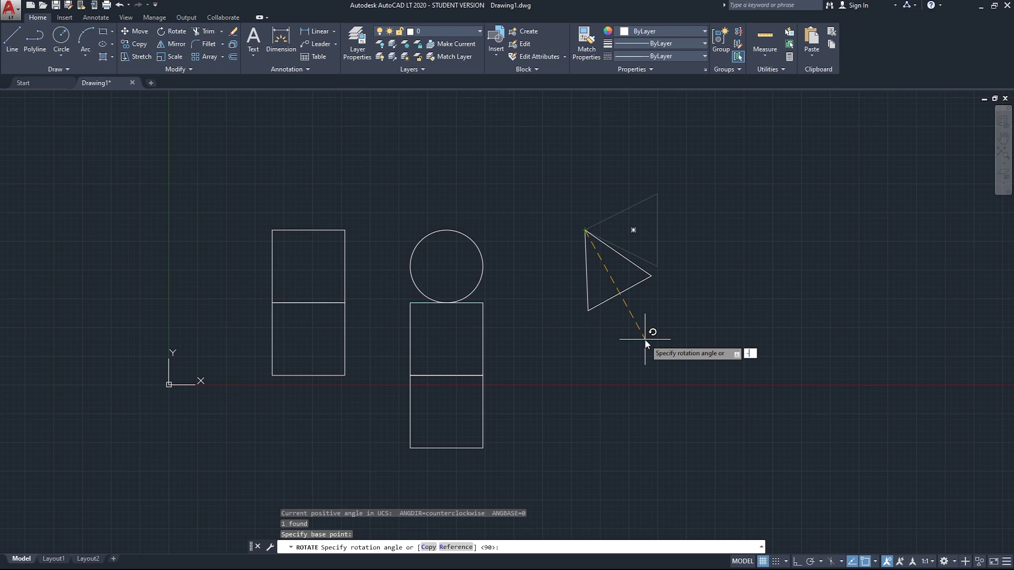
{"action": "type", "text": "-90"}
{"action": "key", "text": "Return"}
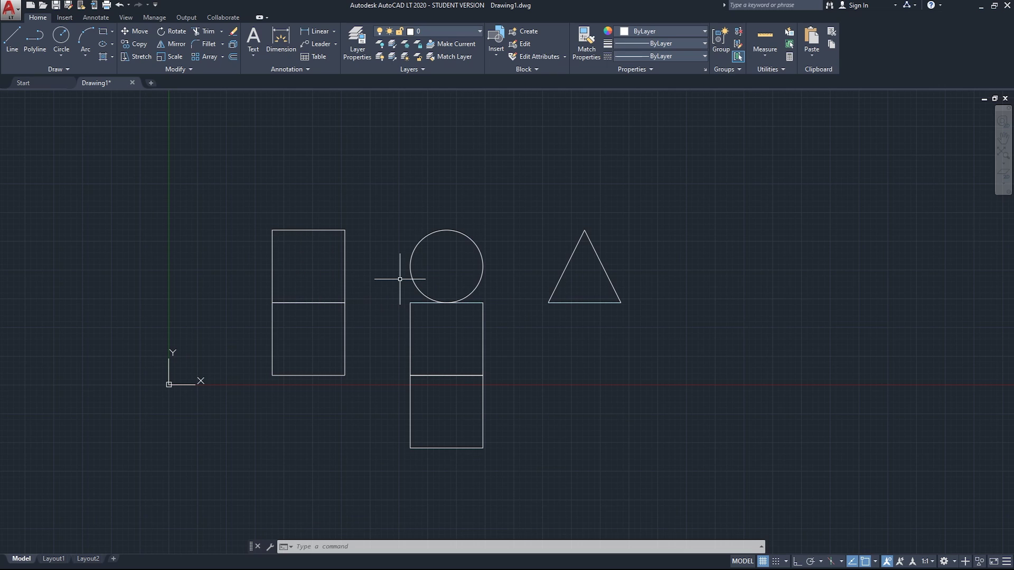
{"action": "left_click", "coordinate": [516, 211]}
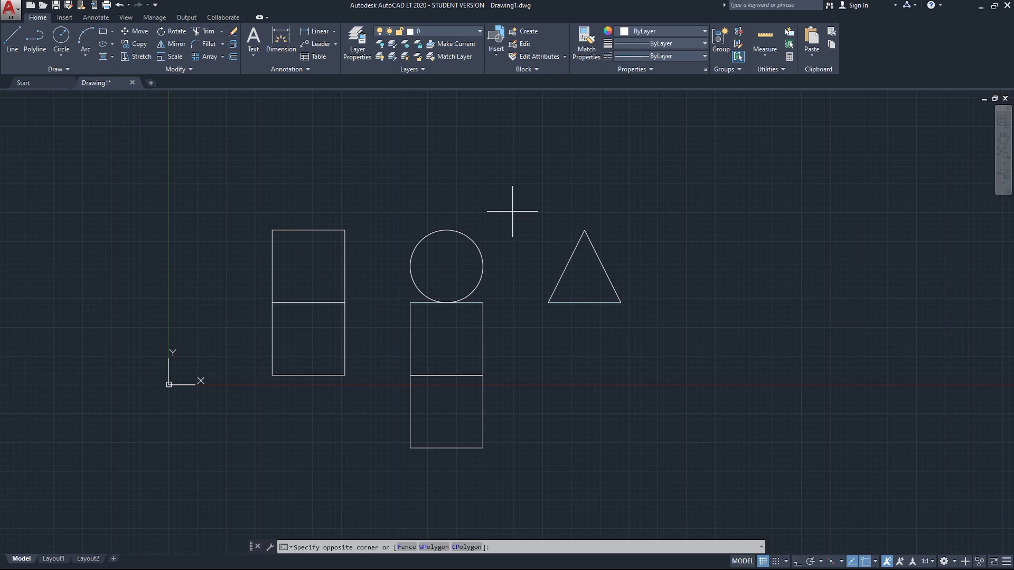
{"action": "left_click", "coordinate": [682, 335]}
{"action": "type", "text": "ro"}
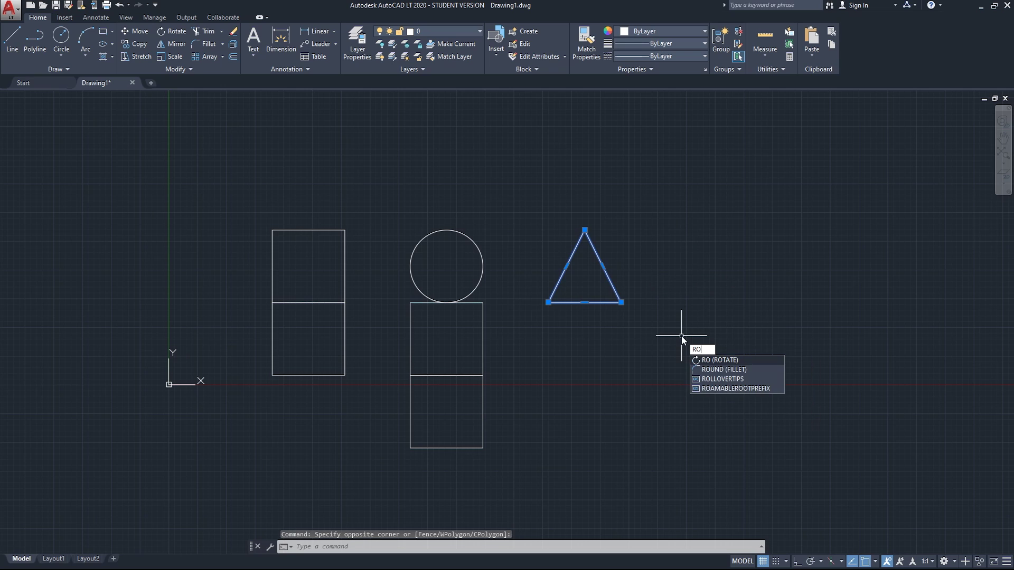
{"action": "key", "text": "Return"}
{"action": "left_click", "coordinate": [584, 230]}
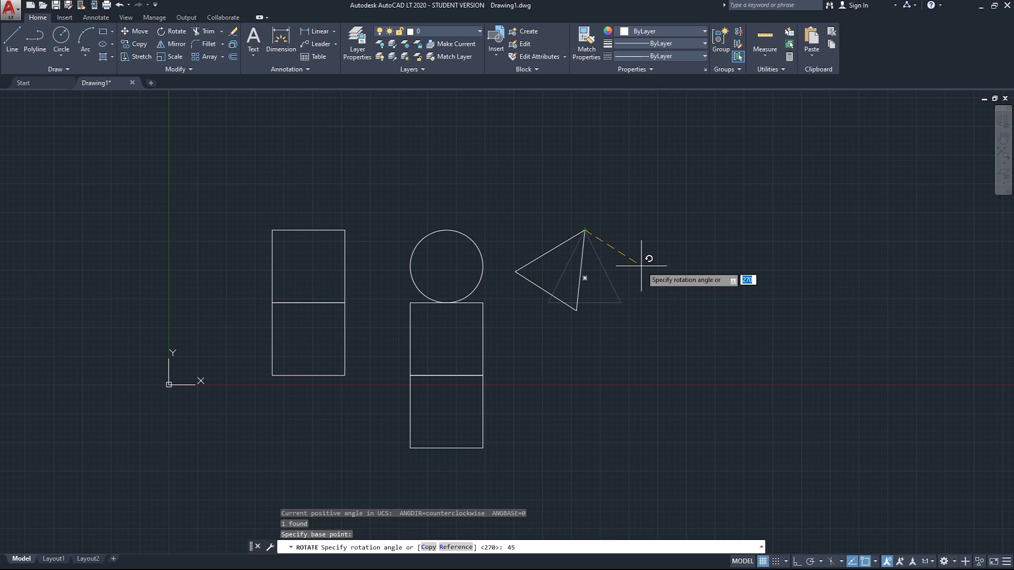
{"action": "key", "text": "Escape"}
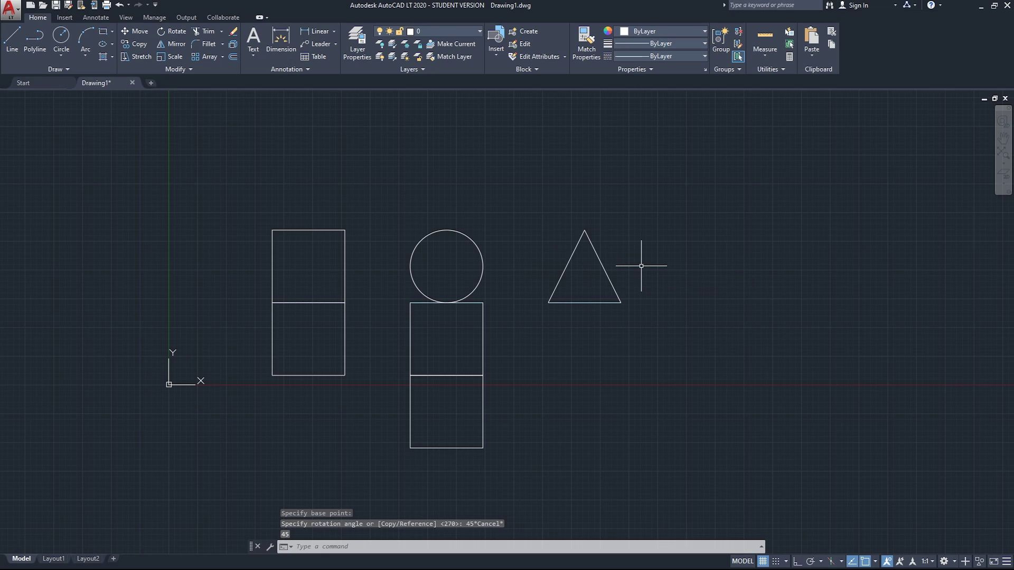